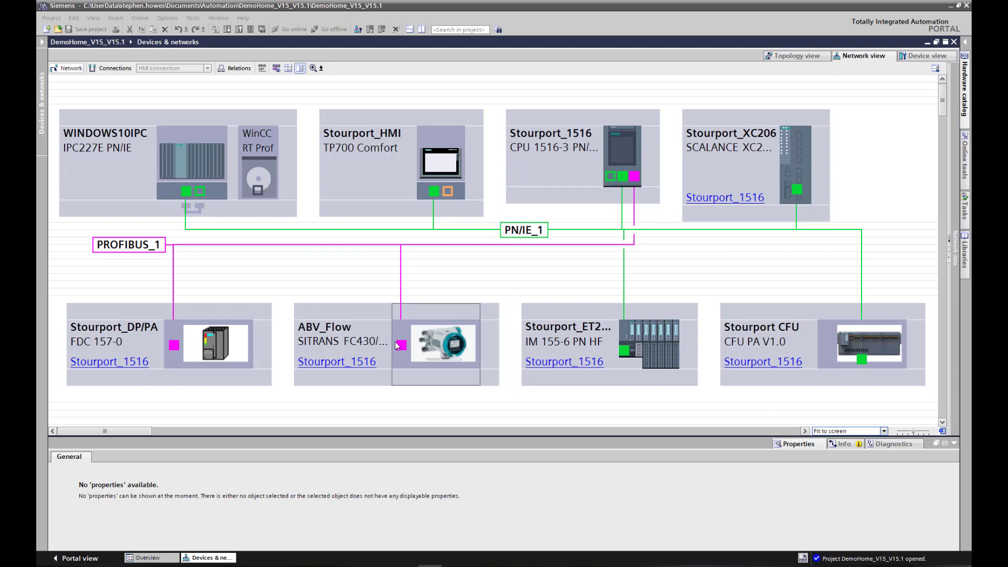
# - Highlight the PROFIBUS_1 subnet, its DP master system and the PN/IE_1 subnet in the network overview
pyautogui.click(394, 245)
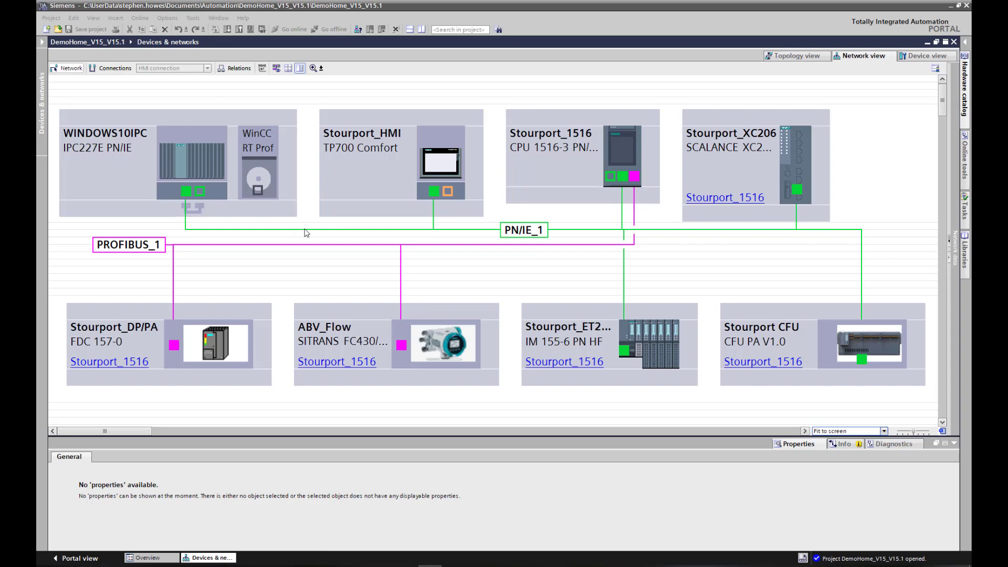
pyautogui.moveTo(315, 233)
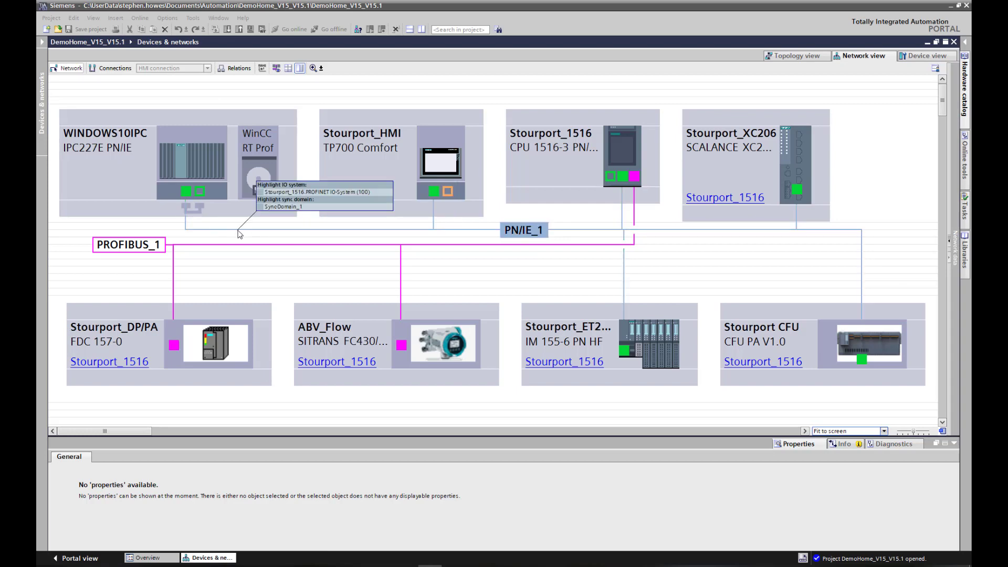
pyautogui.moveTo(636, 235)
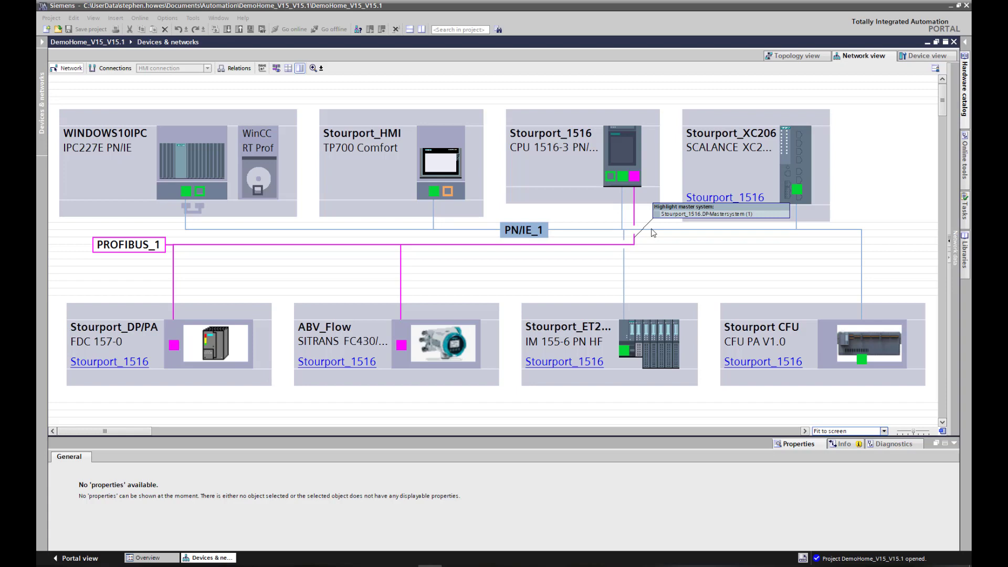
pyautogui.moveTo(479, 232)
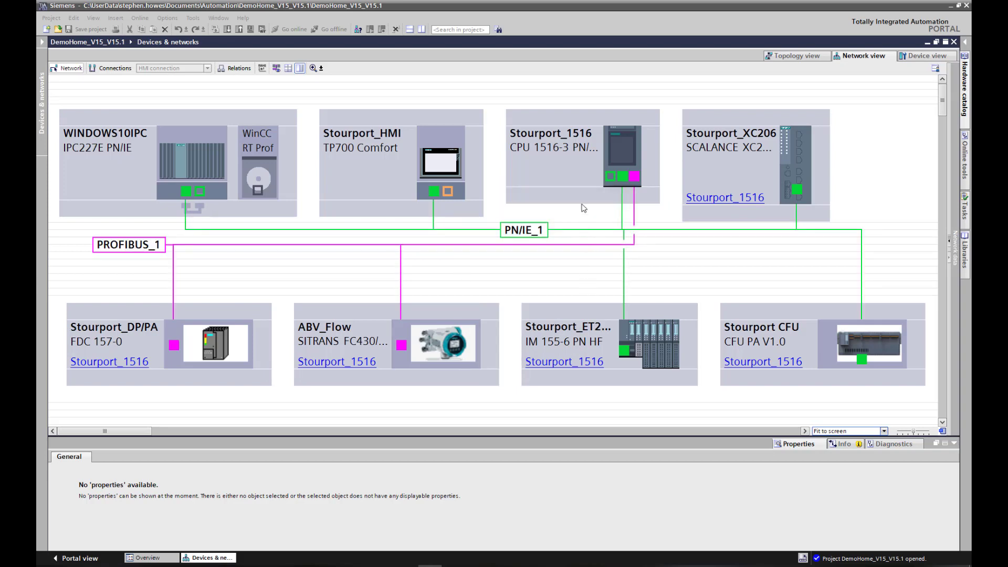
pyautogui.moveTo(559, 247)
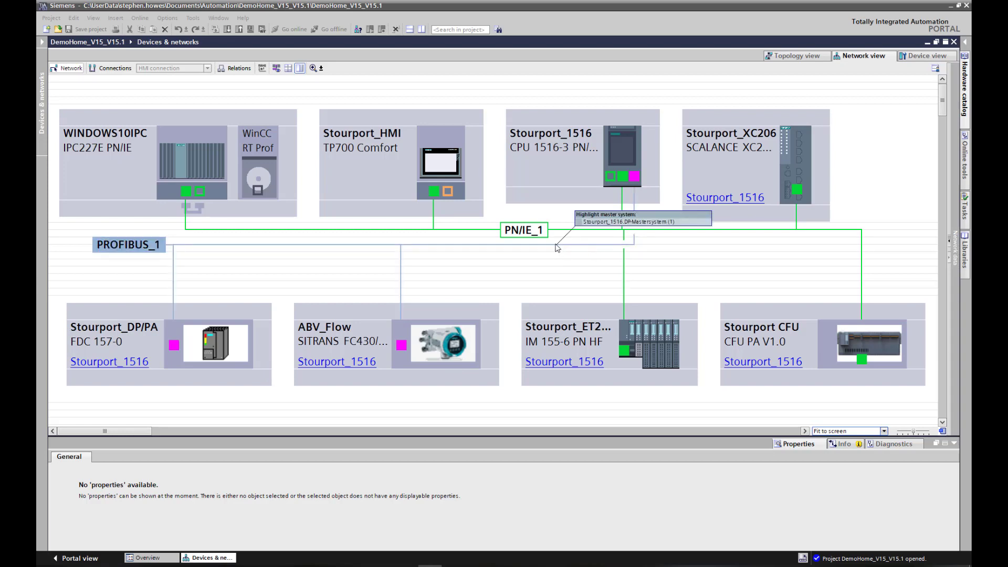
pyautogui.click(629, 222)
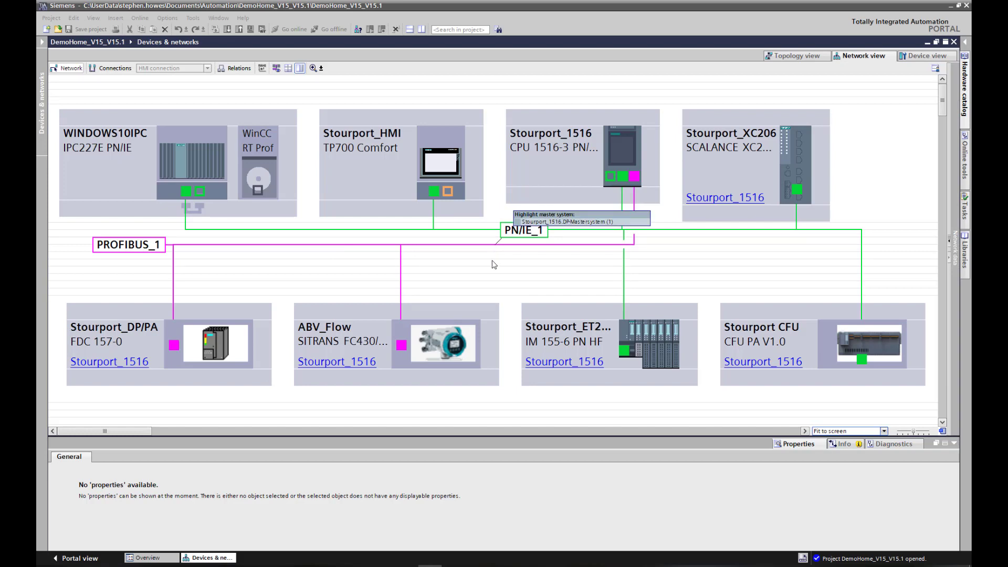
pyautogui.click(515, 233)
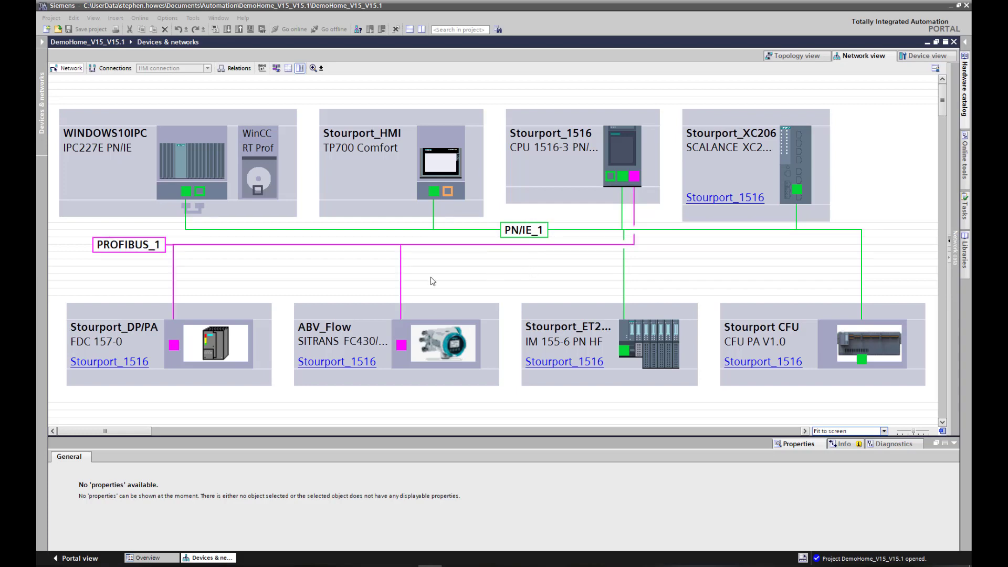
pyautogui.click(400, 319)
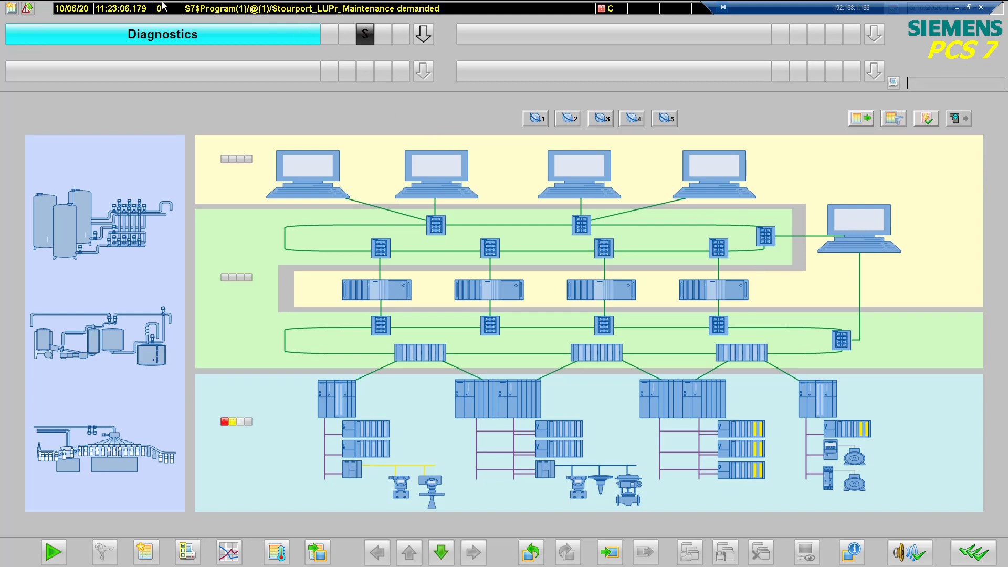
# - Show the pending alarms list and select the Maintenance demanded alarm
pyautogui.click(11, 9)
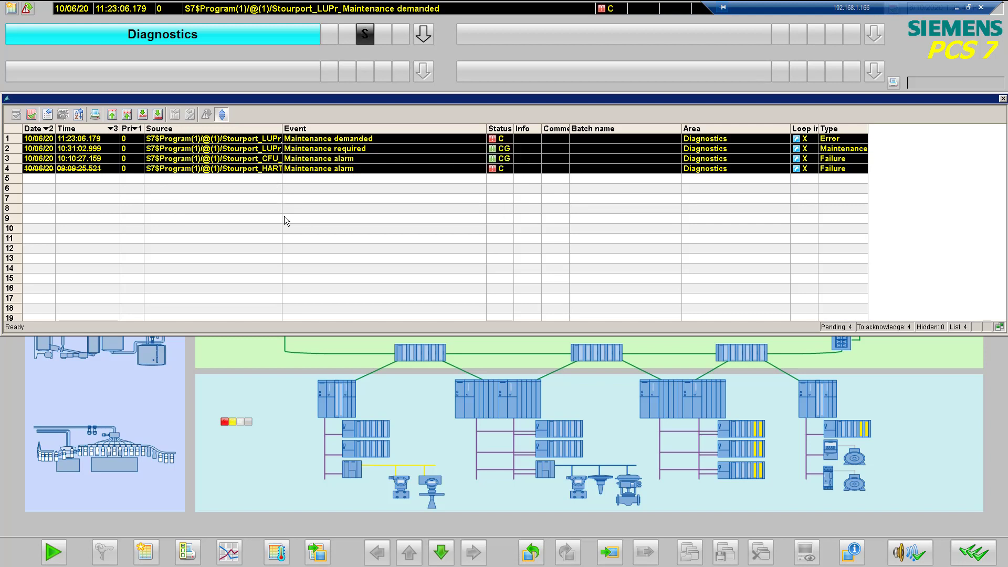
pyautogui.click(227, 140)
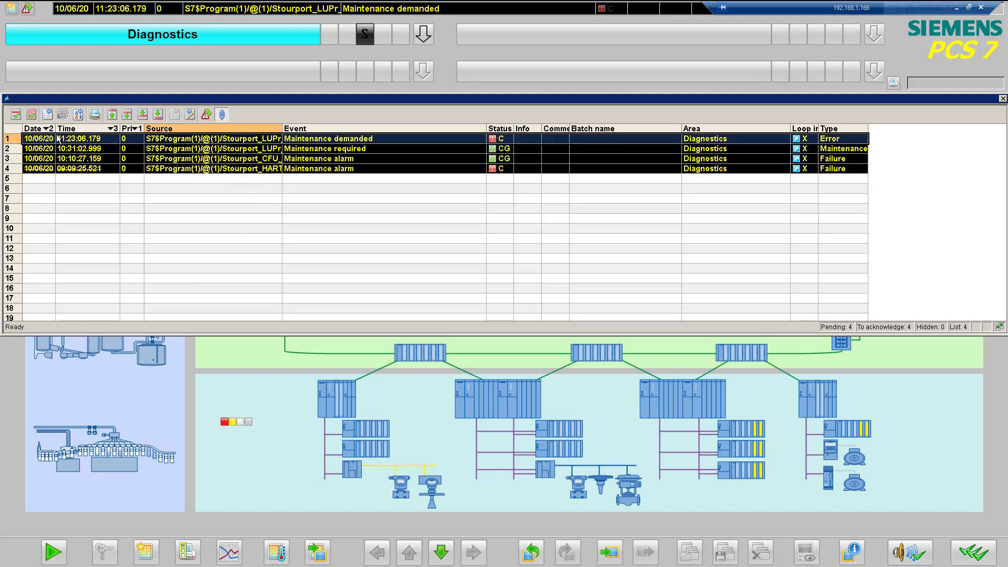
pyautogui.click(457, 374)
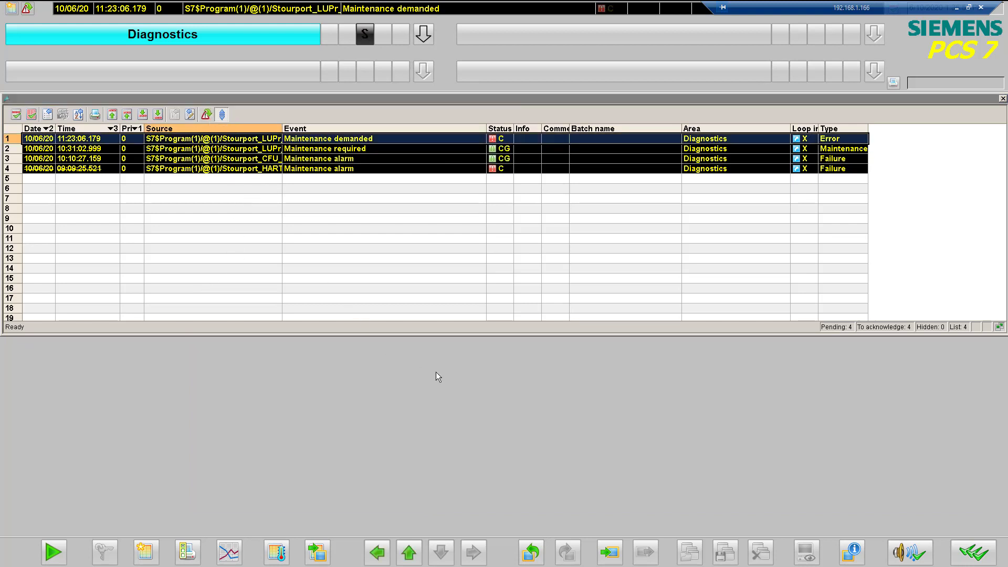
# - Close the alarm list to reveal the device icons on the Diagnostics screen
pyautogui.click(1003, 98)
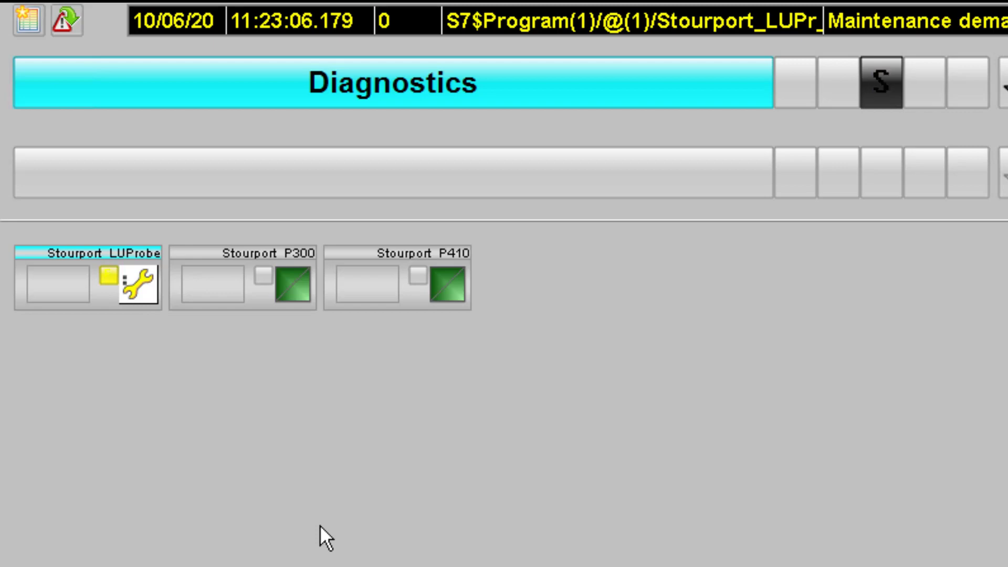
# - Open the Stourport_LUProbe faceplate, view its detailed diagnostics, then its message list
pyautogui.click(129, 279)
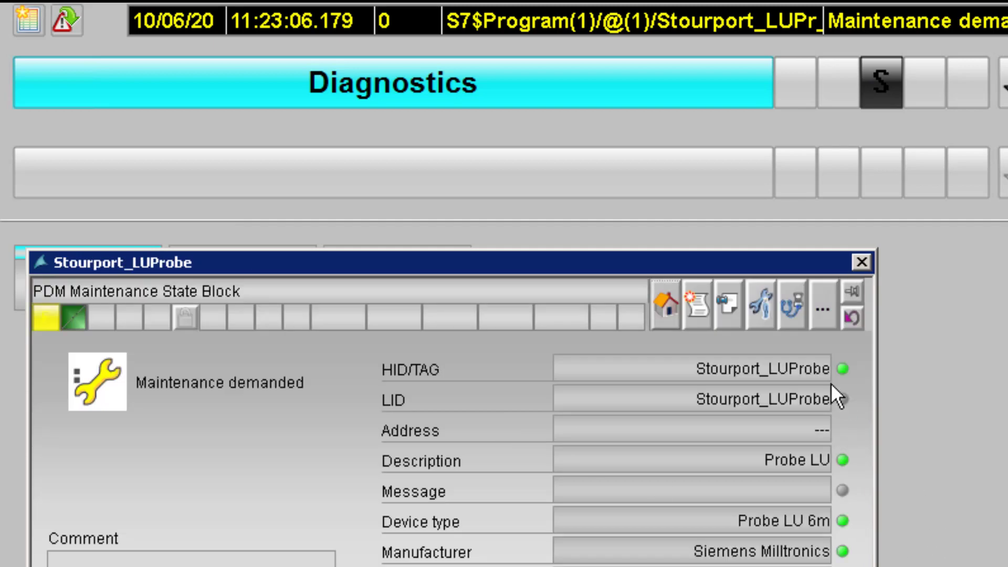
pyautogui.click(801, 307)
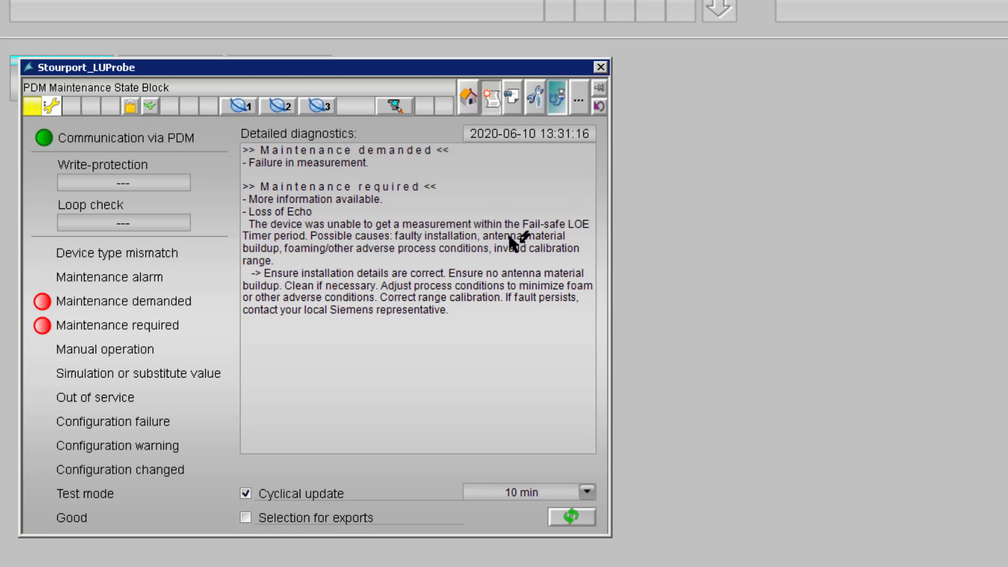
pyautogui.click(491, 98)
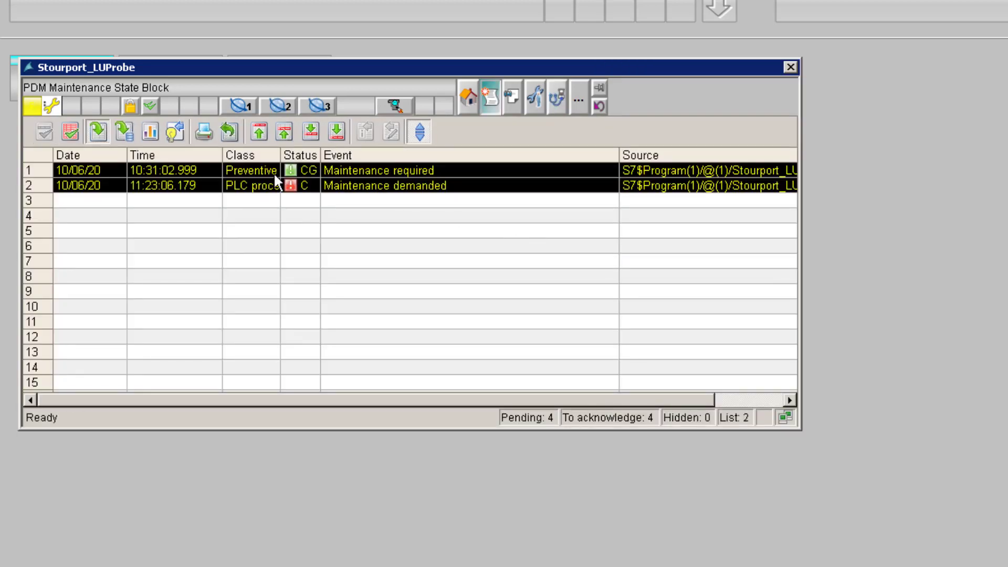
# - Select the Maintenance demanded and Maintenance required messages, check the probe's notes, then show detailed diagnostics
pyautogui.click(256, 169)
pyautogui.click(530, 187)
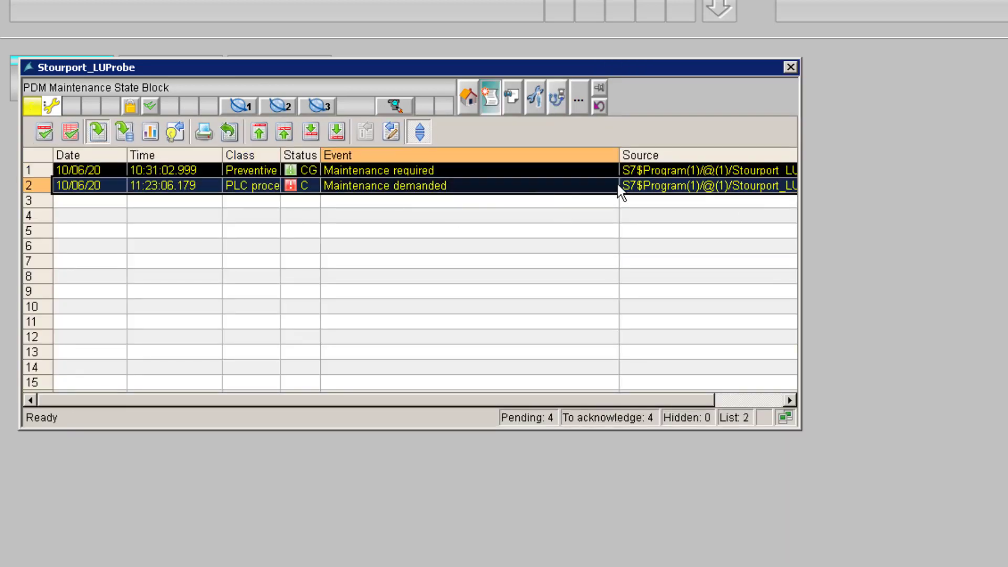
pyautogui.click(487, 171)
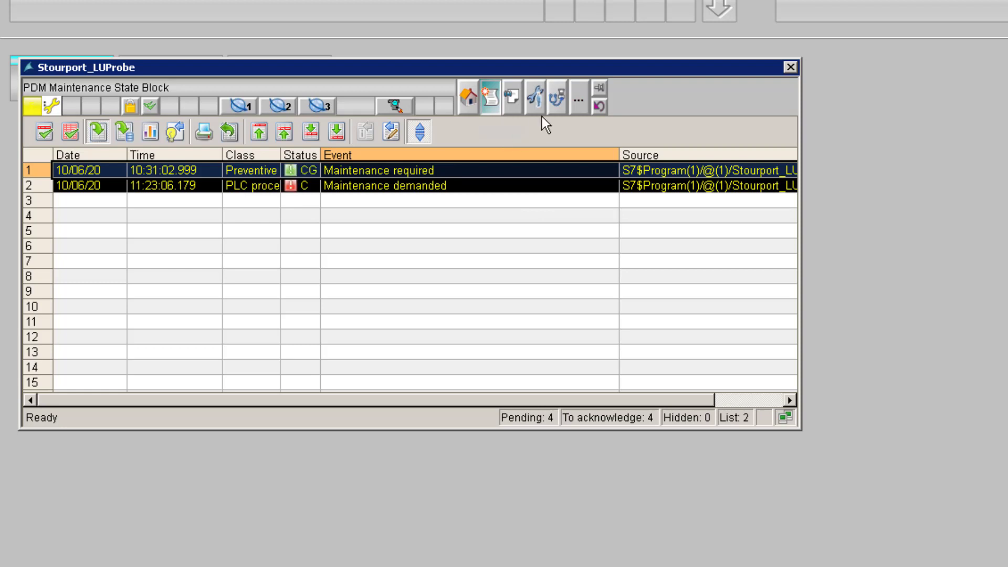
pyautogui.click(516, 105)
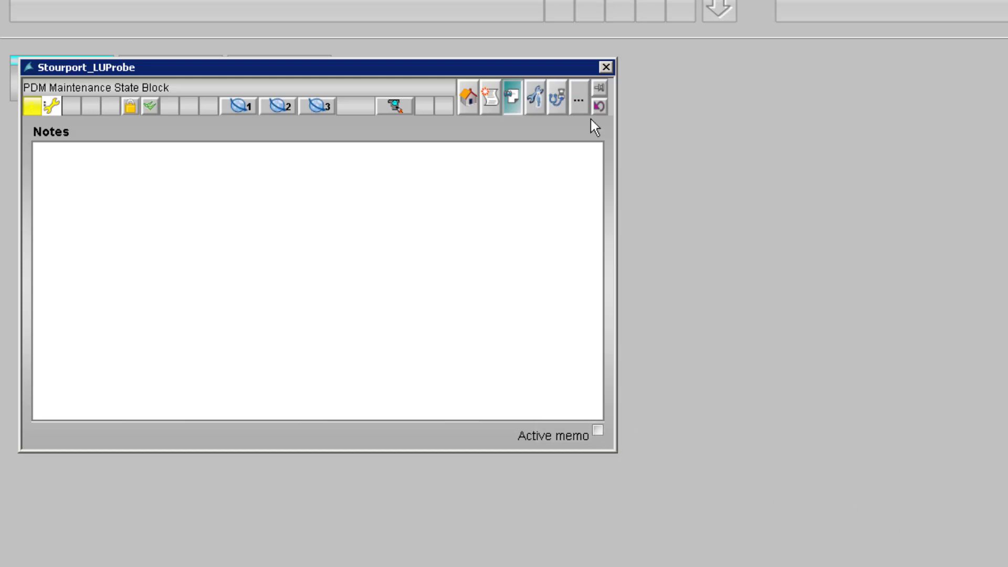
pyautogui.click(557, 97)
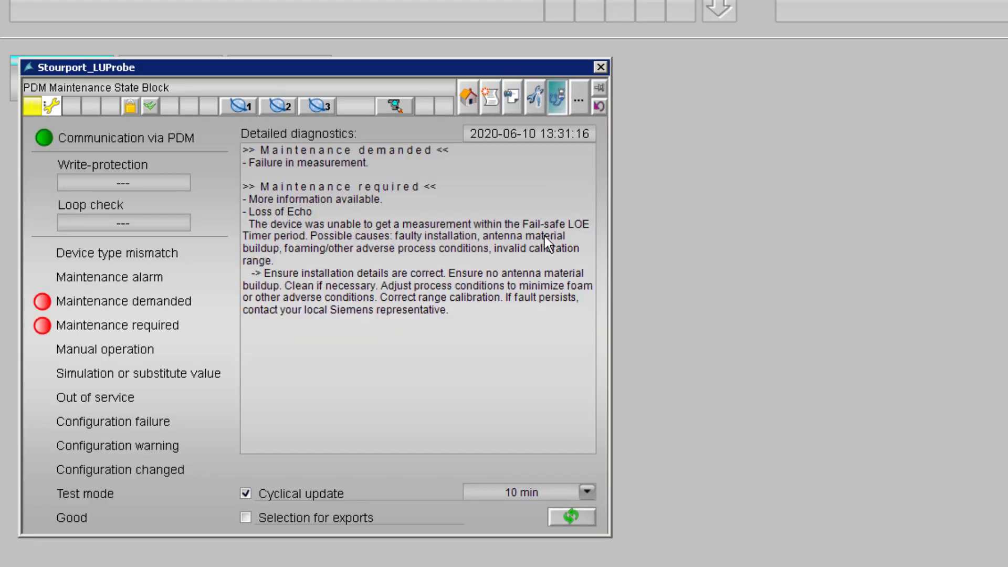
# - Show the Stourport_LUProbe Device parameters table and scroll through its entries
pyautogui.click(579, 101)
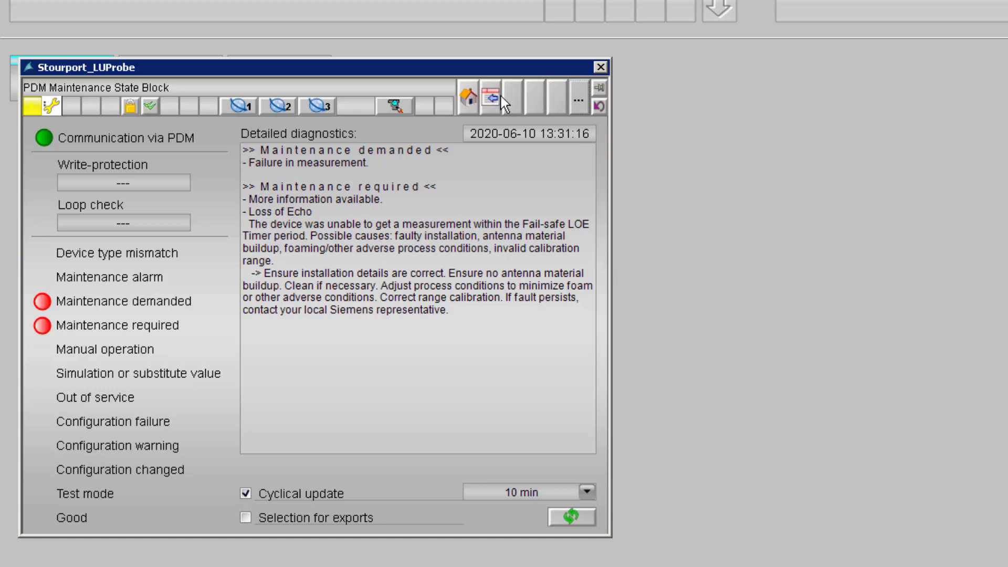
pyautogui.click(492, 97)
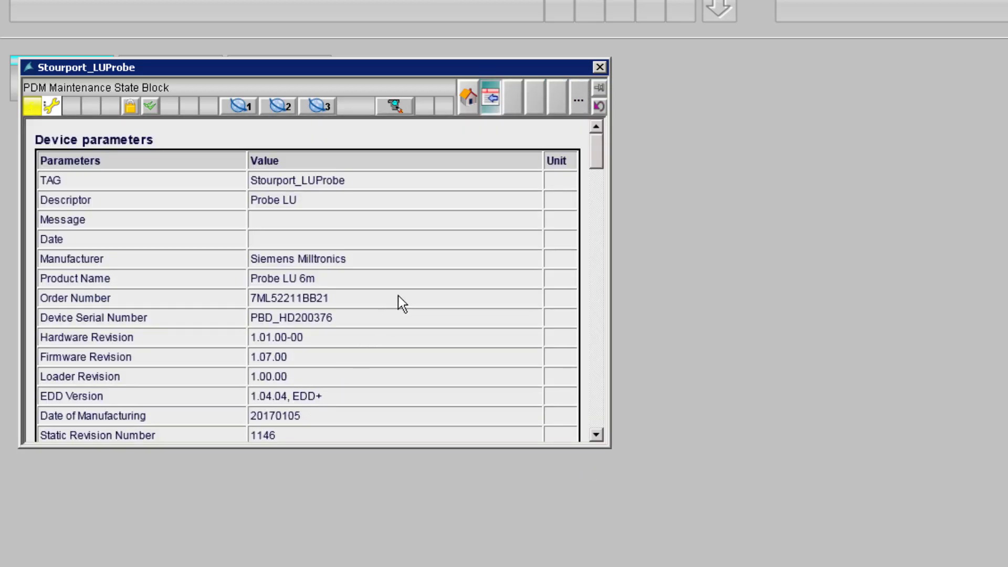
pyautogui.moveTo(591, 141); pyautogui.dragTo(622, 127)
# - Return to the first toolbar page and show the Stourport_LUProbe maintenance job view
pyautogui.click(582, 105)
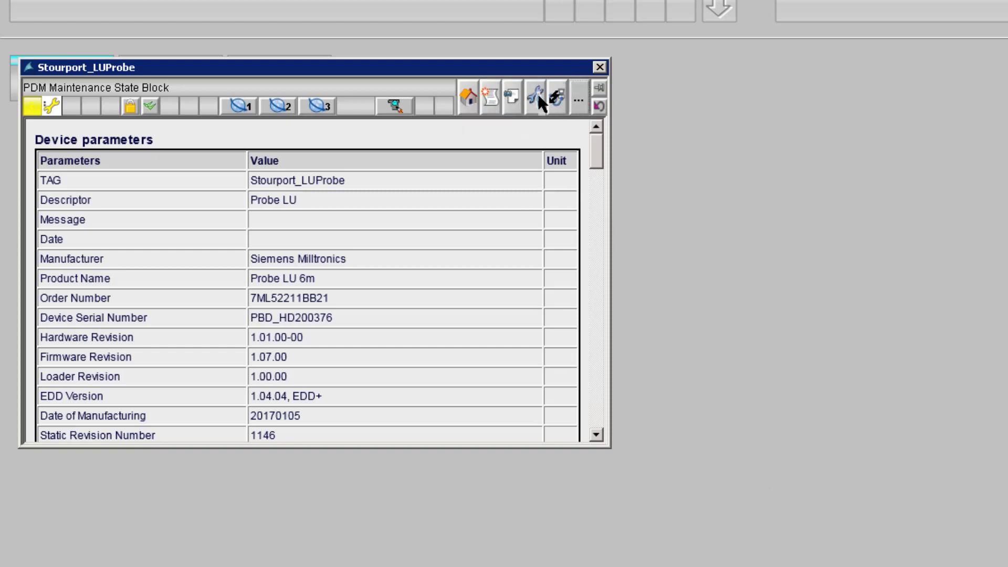
pyautogui.click(538, 98)
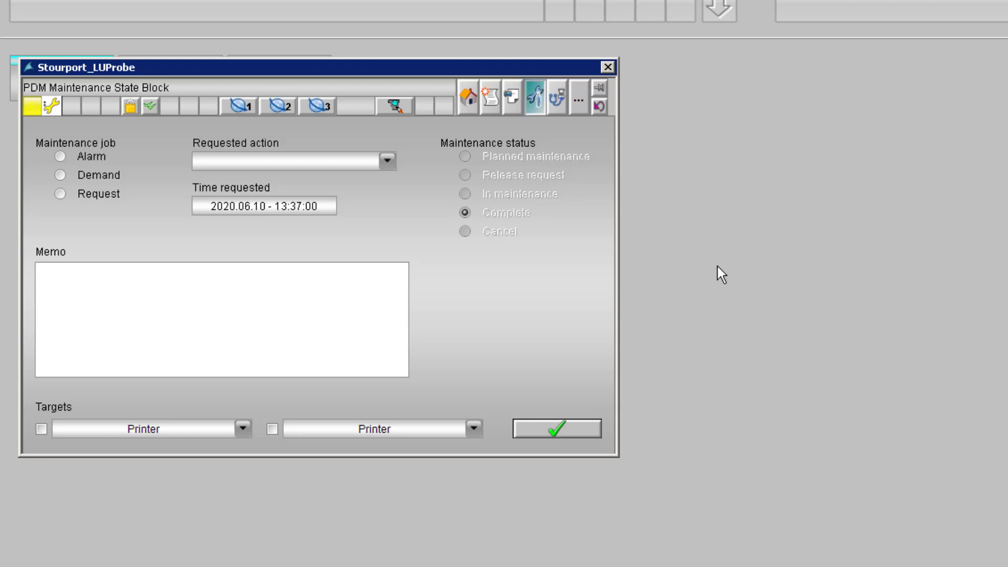
# - Switch on a Demand Calibration maintenance job, then close the Stourport_LUProbe faceplate
pyautogui.click(61, 176)
pyautogui.click(336, 487)
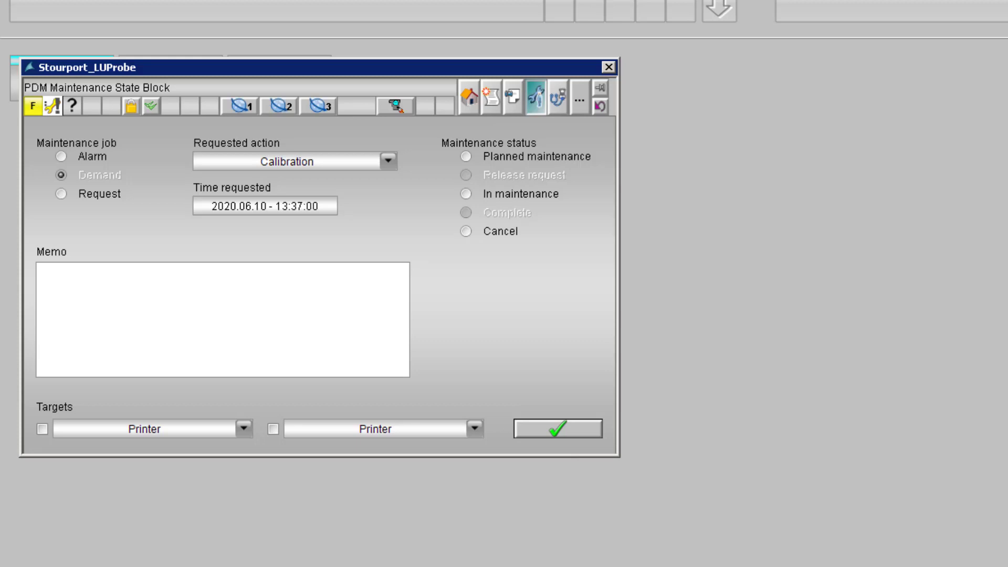
pyautogui.click(609, 68)
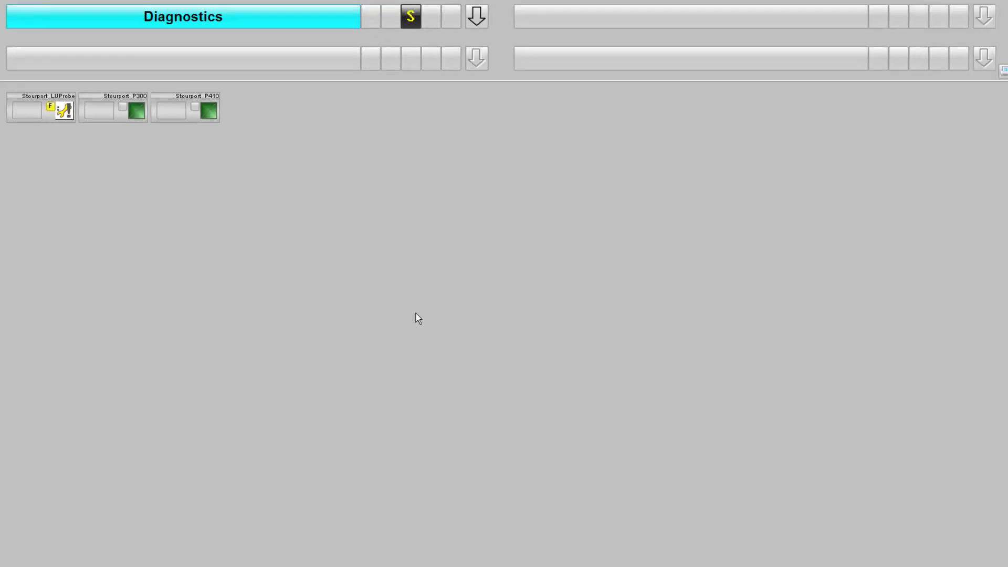
pyautogui.click(125, 119)
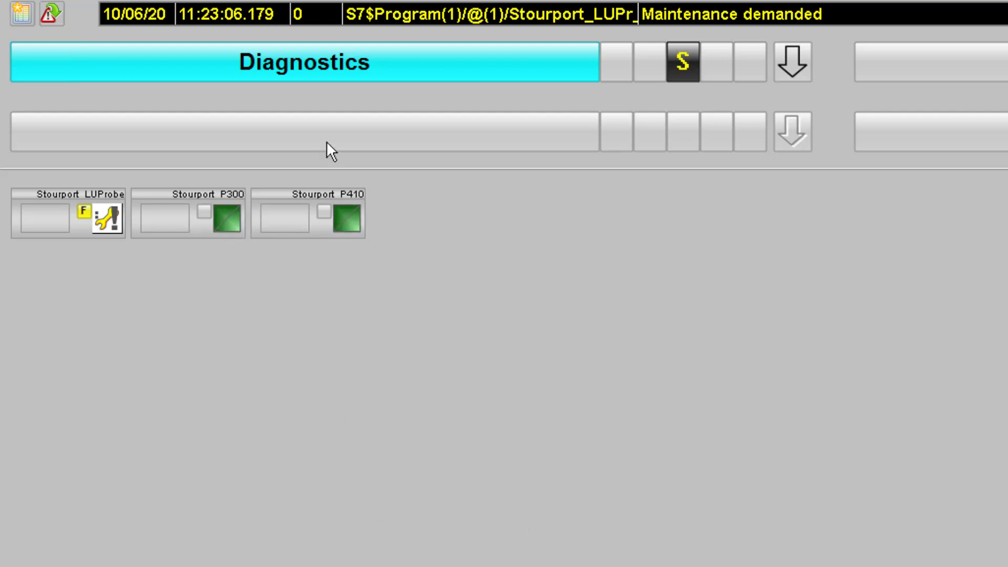
# - Go from the network overview to the PROFINET diagnostics picture and drill into the HART 1 devices
pyautogui.click(358, 73)
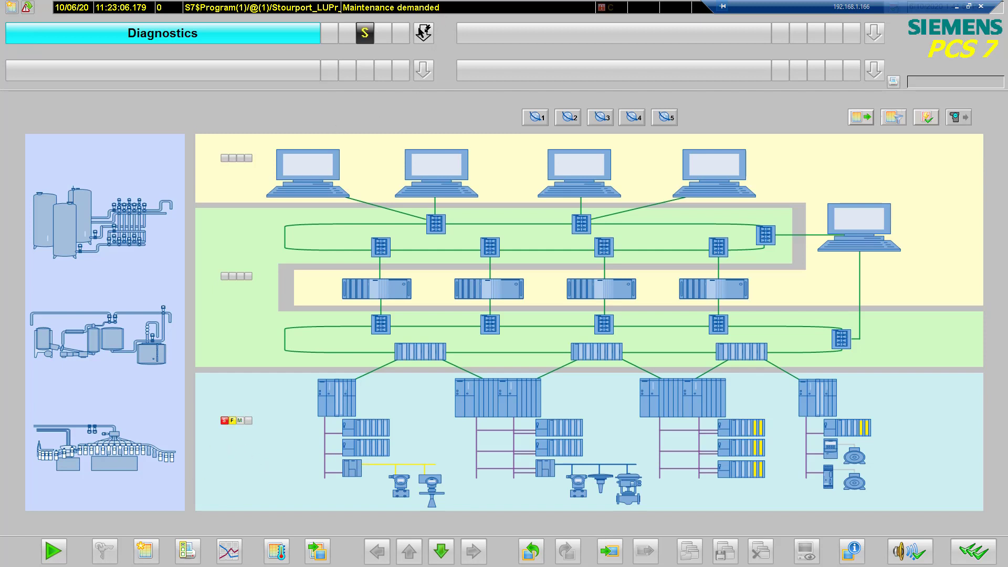
pyautogui.click(424, 33)
pyautogui.click(37, 117)
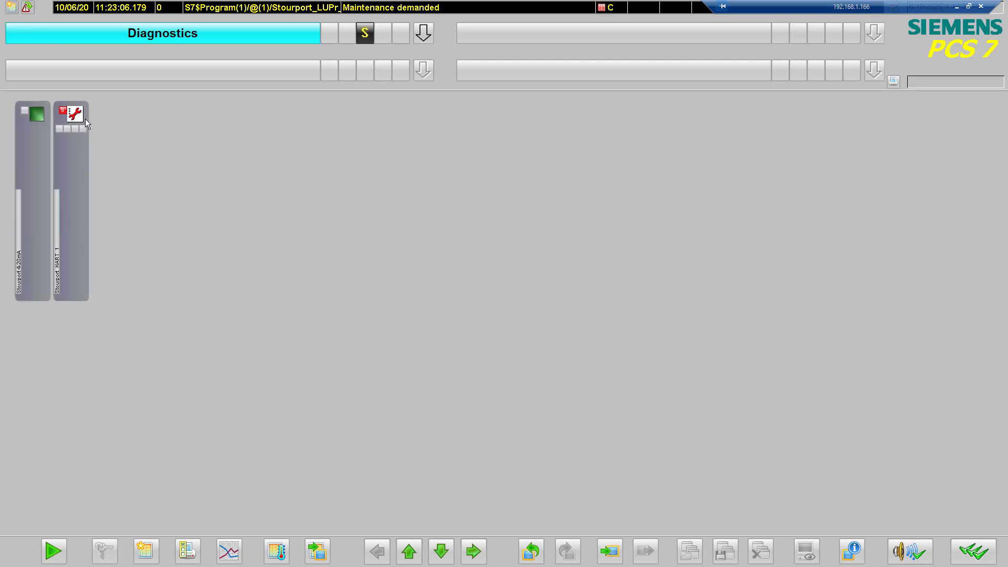
pyautogui.click(59, 131)
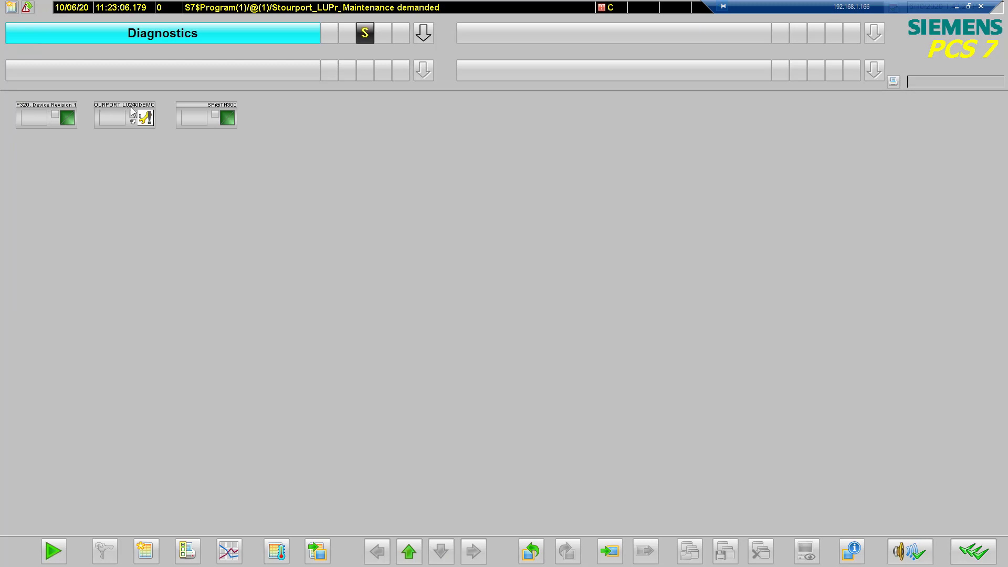
# - Open the LU240DEMO faceplate, review its process value alarm diagnostics, and close the window
pyautogui.click(147, 118)
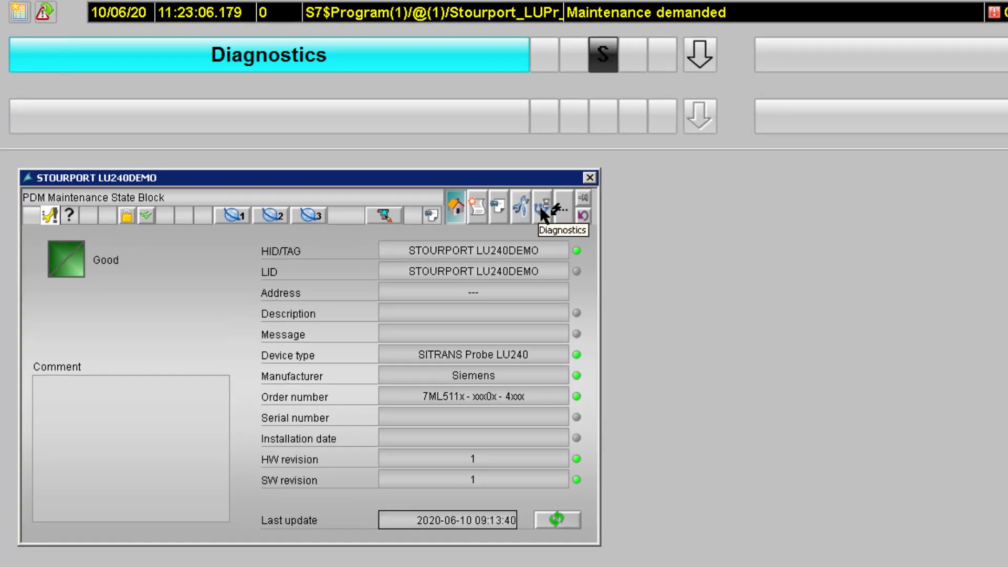
pyautogui.click(544, 210)
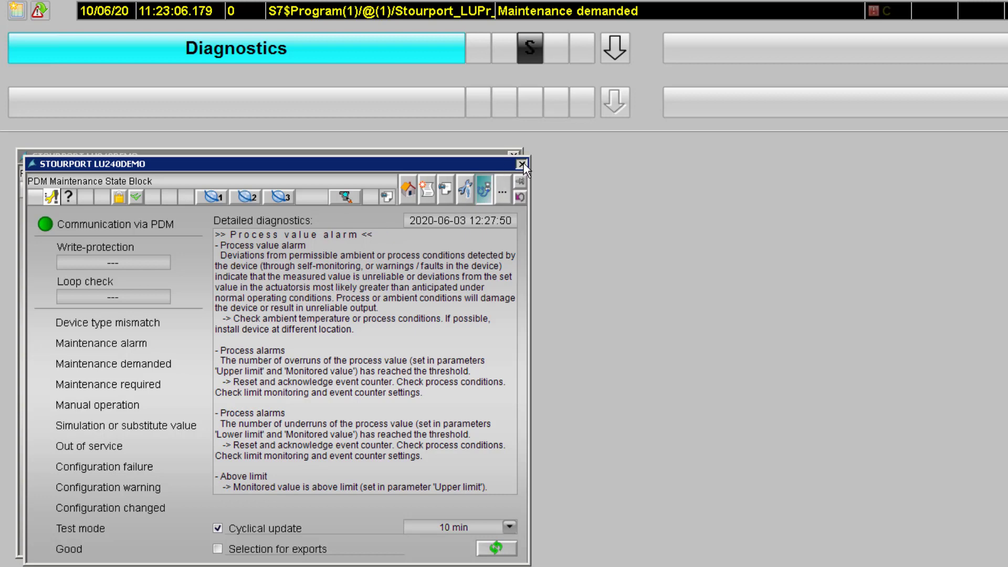
pyautogui.click(523, 164)
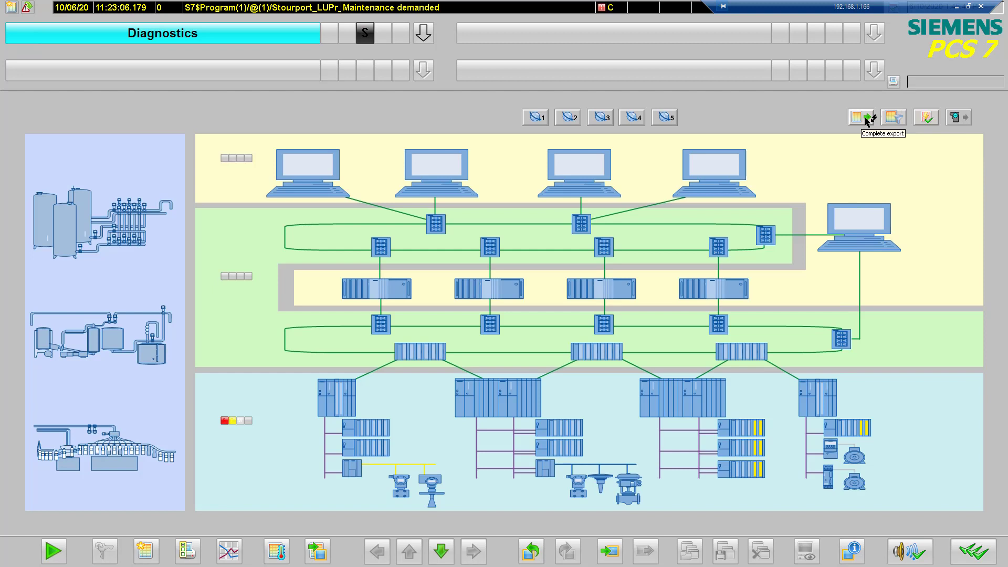
# - Filter device status to Maintenance required, demanded and alarm plus their requested jobs
pyautogui.click(899, 122)
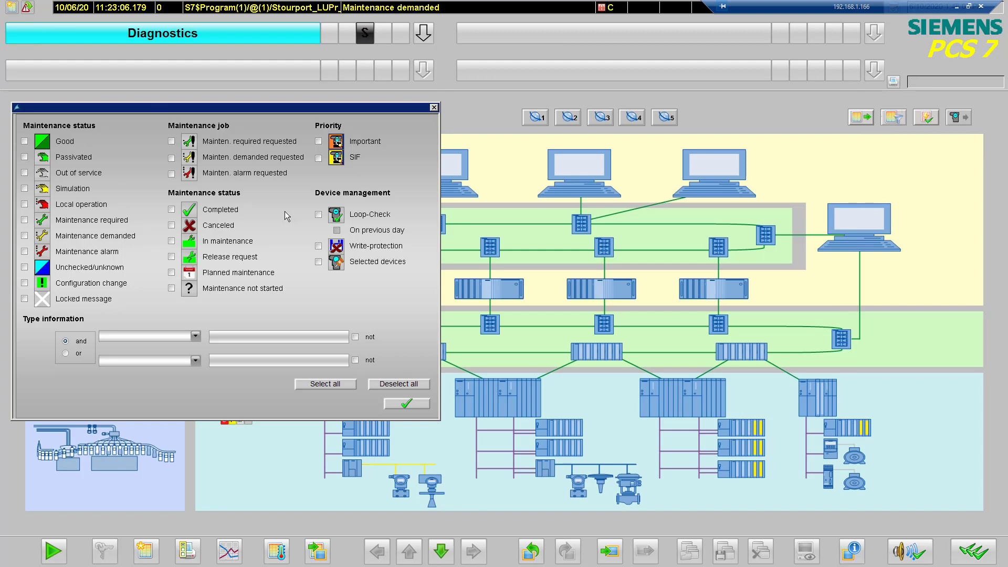
pyautogui.click(25, 252)
pyautogui.click(24, 236)
pyautogui.click(24, 220)
pyautogui.click(171, 141)
pyautogui.click(172, 158)
pyautogui.click(396, 403)
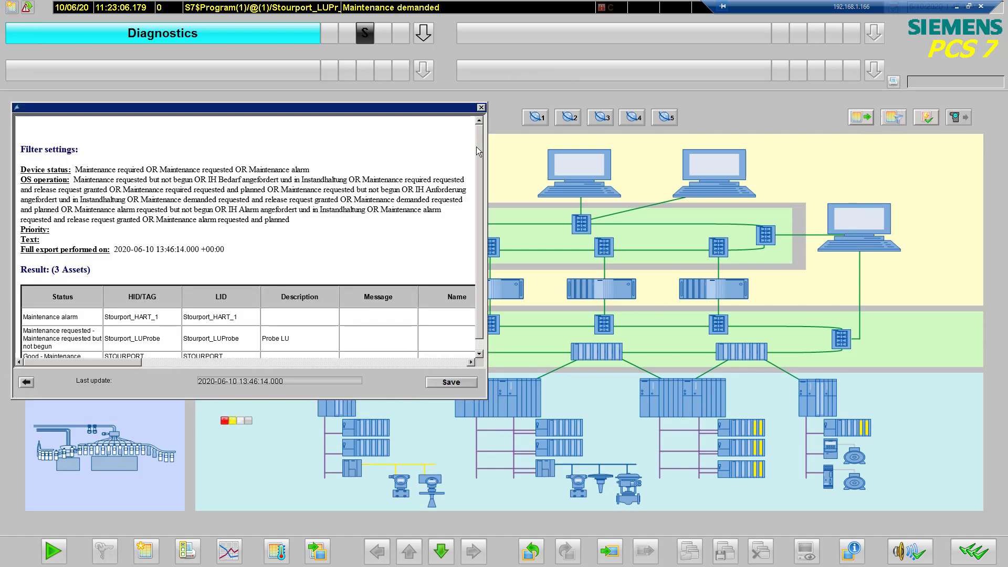
# - Review the three matching assets, then return to the filter settings
pyautogui.scroll(-1, 471, 241)
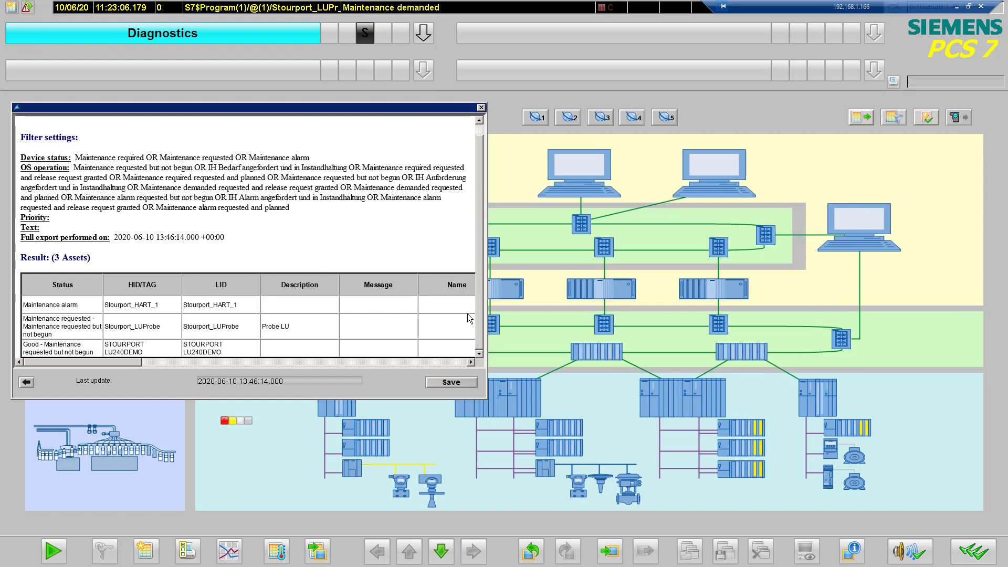
pyautogui.click(489, 398)
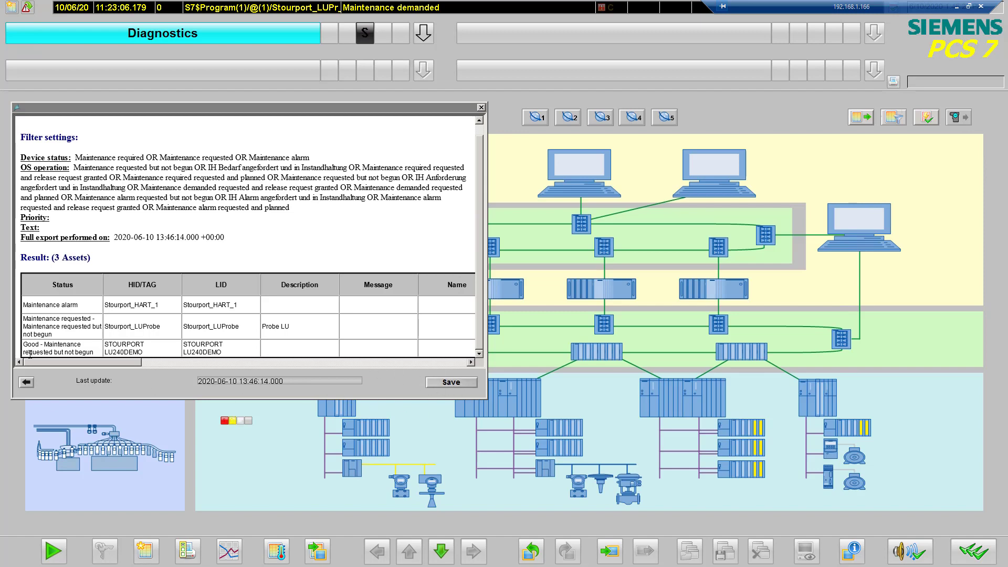
pyautogui.click(26, 383)
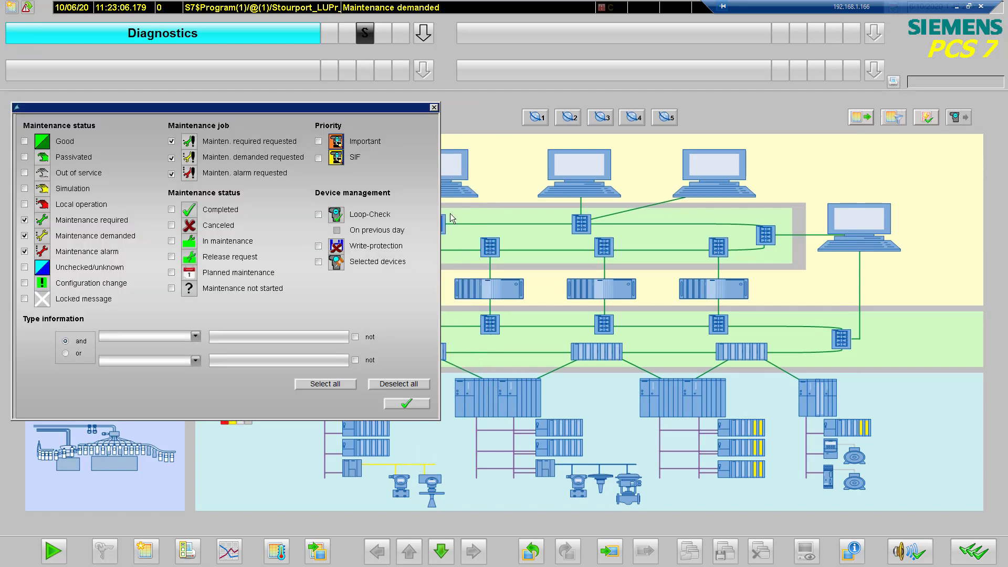
# - Close the filter settings to return to the Diagnostics plant network overview
pyautogui.click(434, 107)
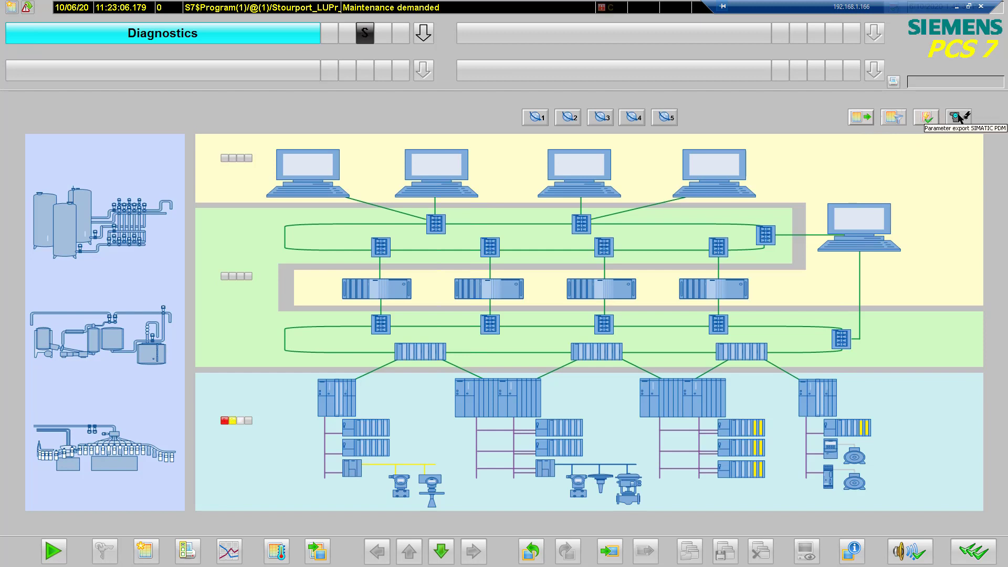
pyautogui.click(929, 117)
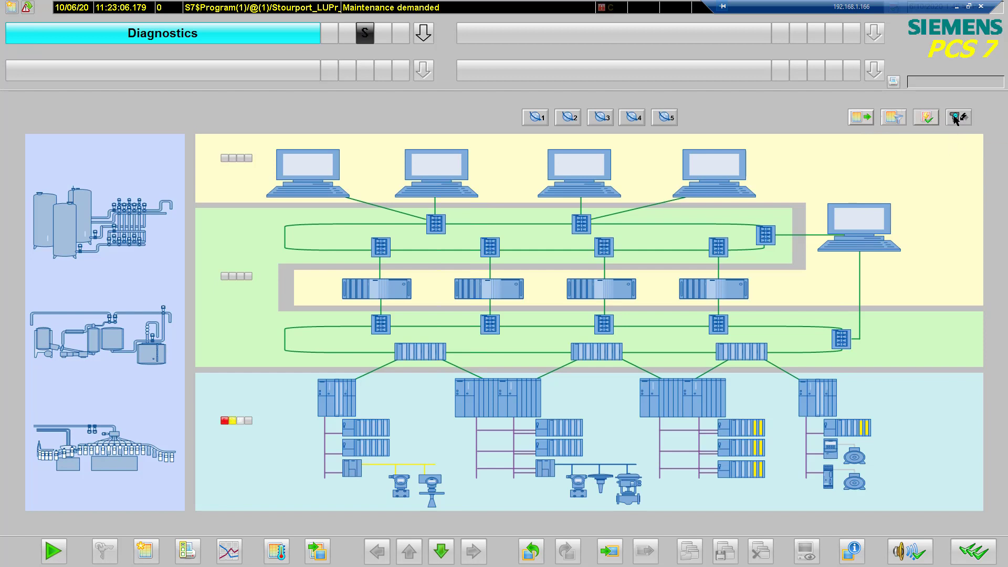
# - Run a manual online parameter export for maintenance-alarm devices and check its 1-of-1 report
pyautogui.click(956, 120)
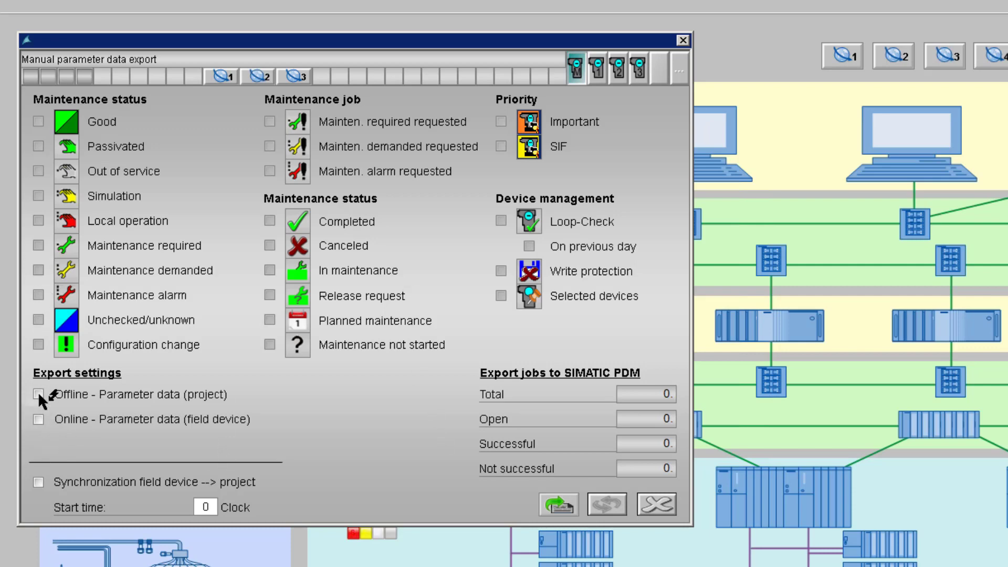
pyautogui.click(40, 419)
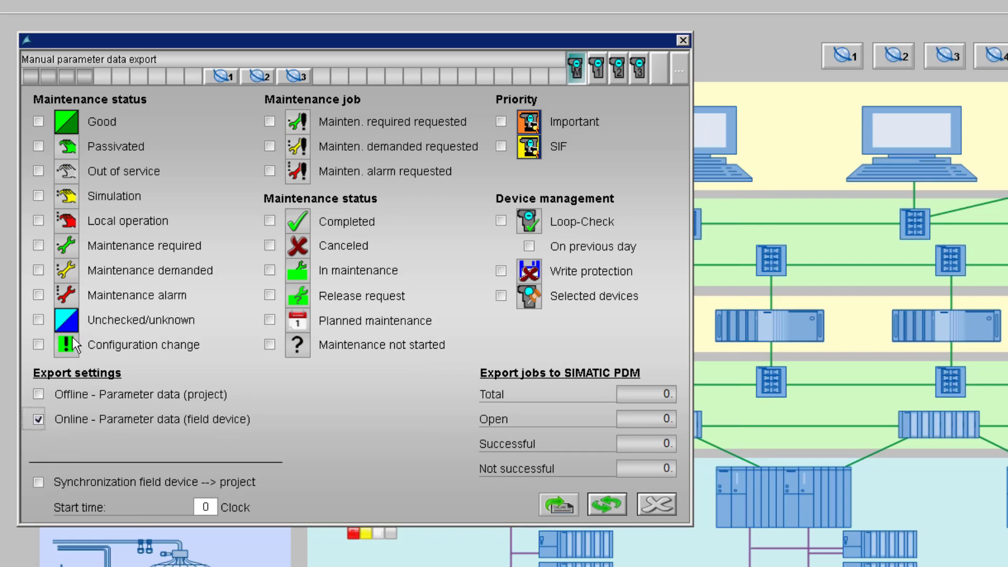
pyautogui.click(37, 296)
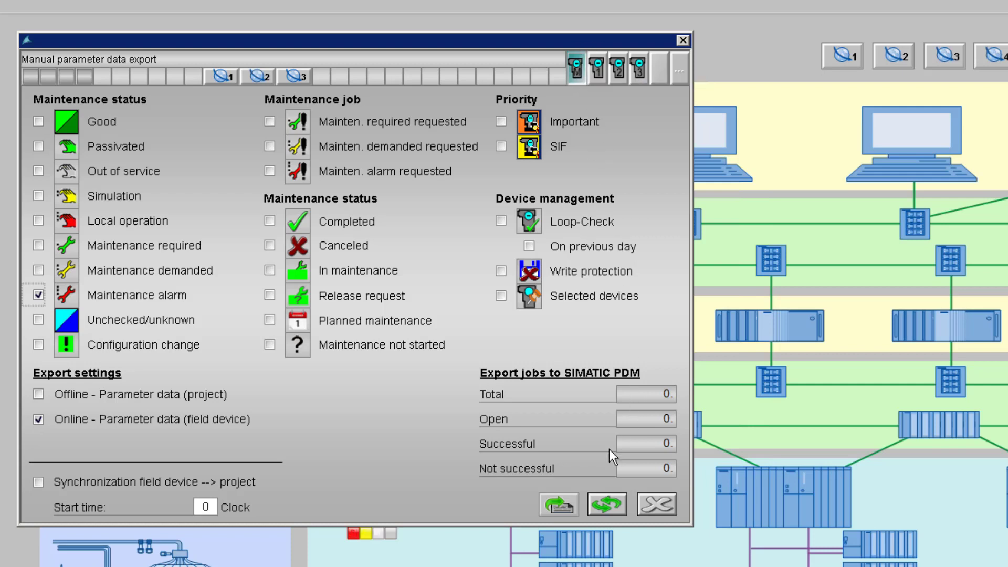
pyautogui.click(608, 505)
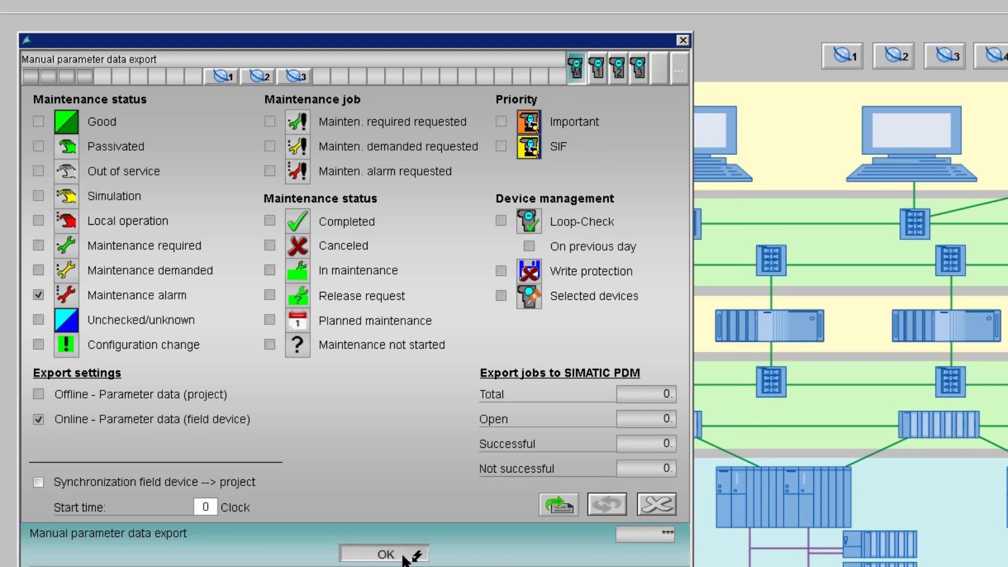
pyautogui.click(391, 554)
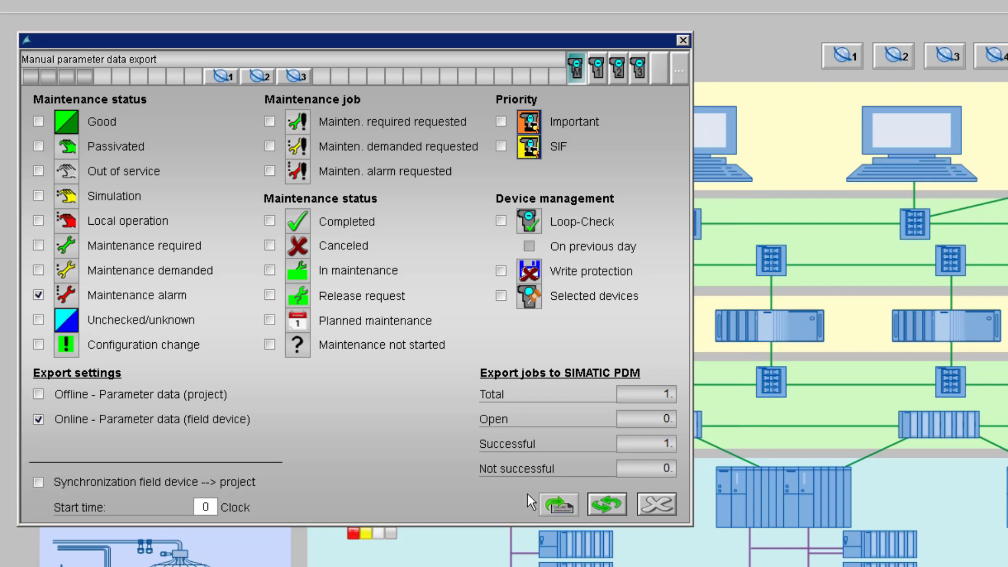
pyautogui.click(559, 505)
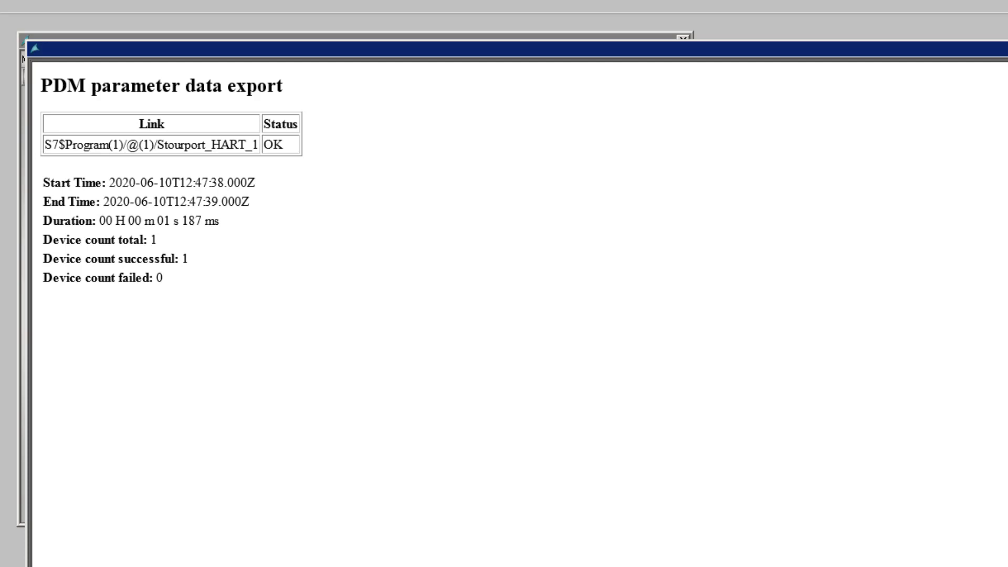
pyautogui.hotkey('alt', 'F4')
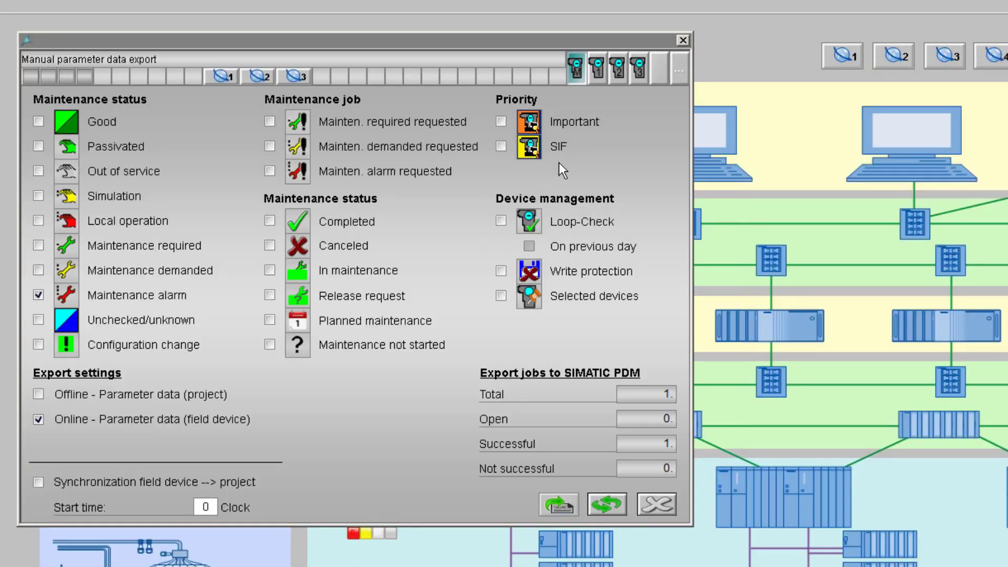
# - Set cyclic parameter data export 1 to online parameters of maintenance-alarm devices every 1 h
pyautogui.click(602, 70)
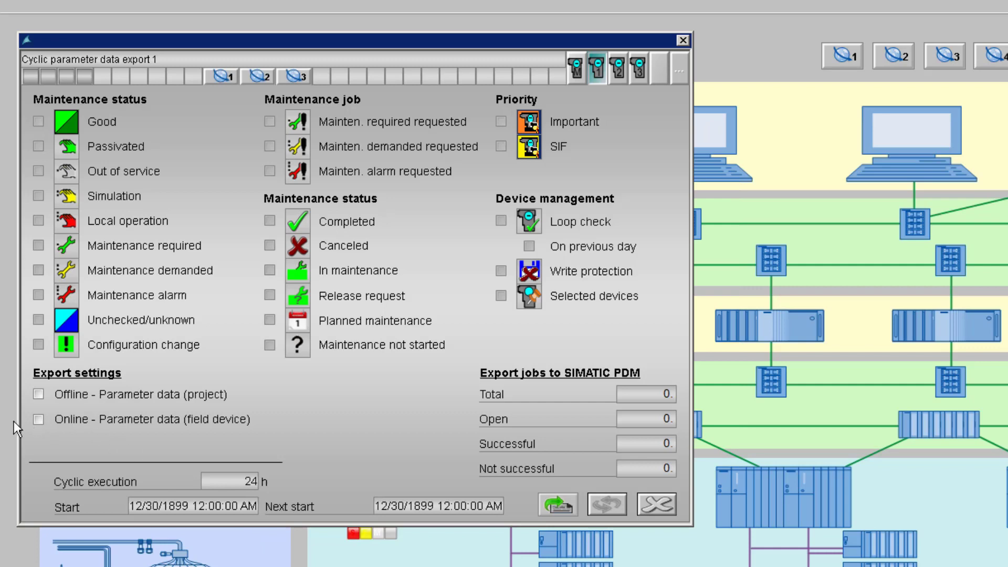
pyautogui.click(38, 419)
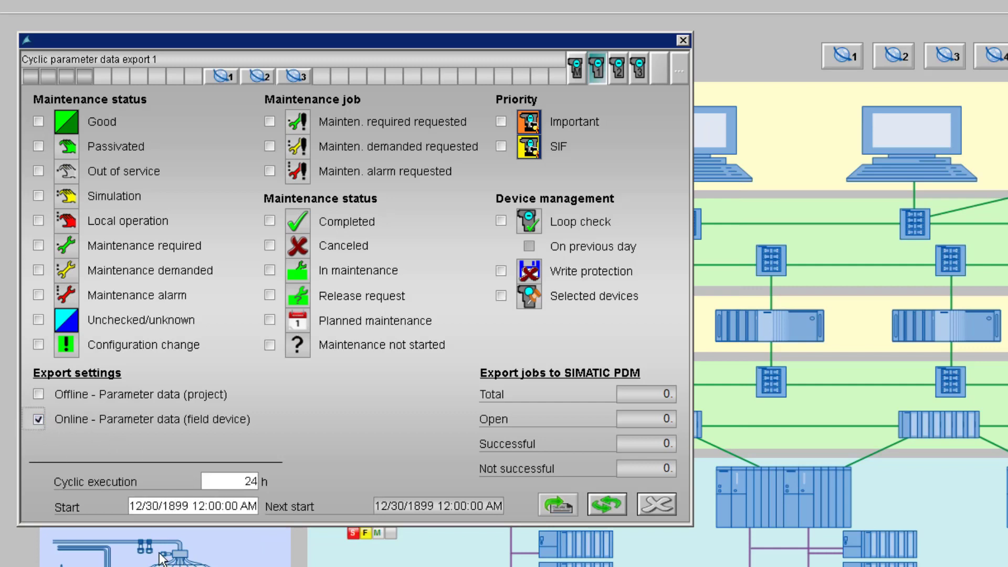
pyautogui.click(222, 480)
pyautogui.write('1')
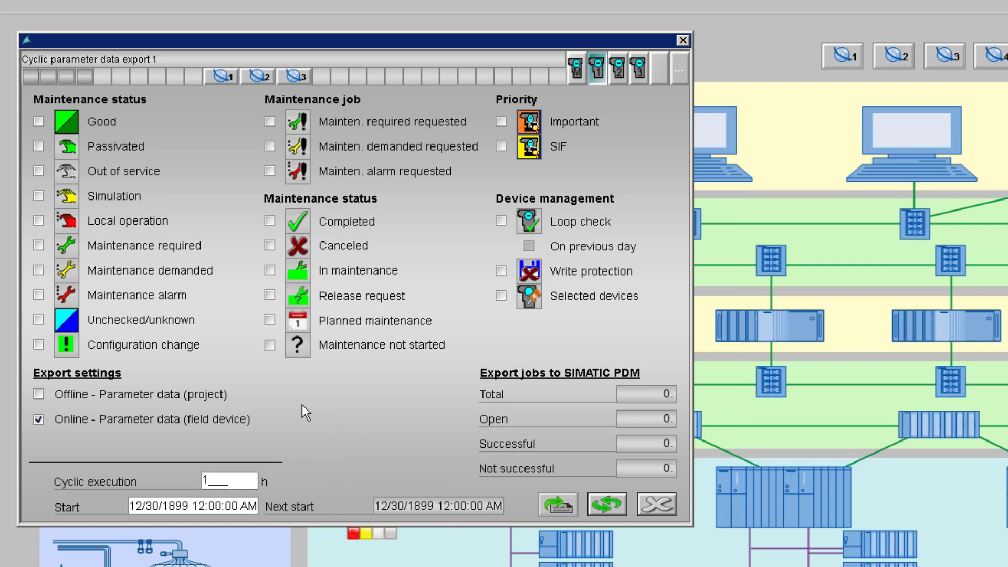
pyautogui.click(41, 298)
pyautogui.click(251, 479)
pyautogui.write('1')
pyautogui.press('Return')
pyautogui.click(227, 506)
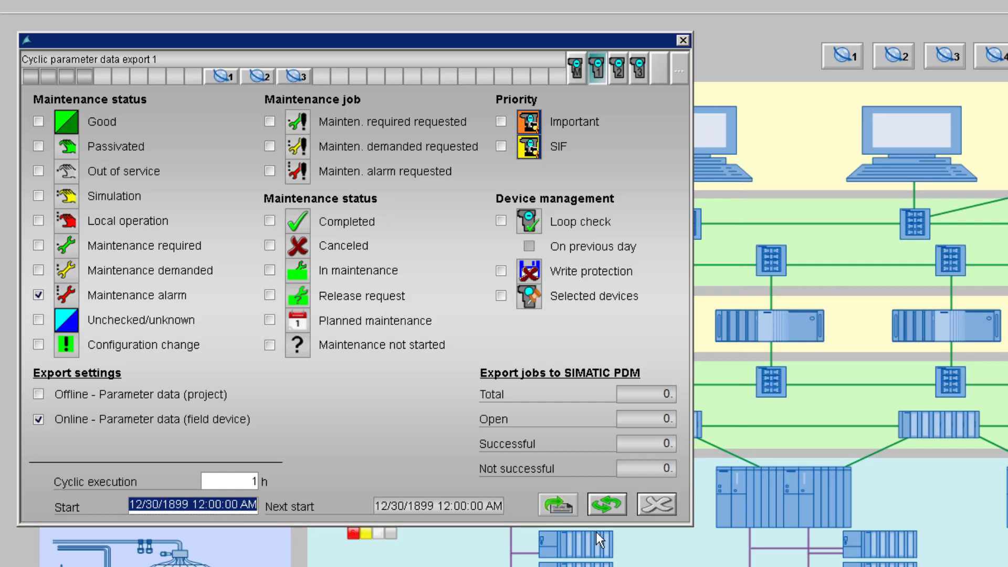
pyautogui.click(606, 506)
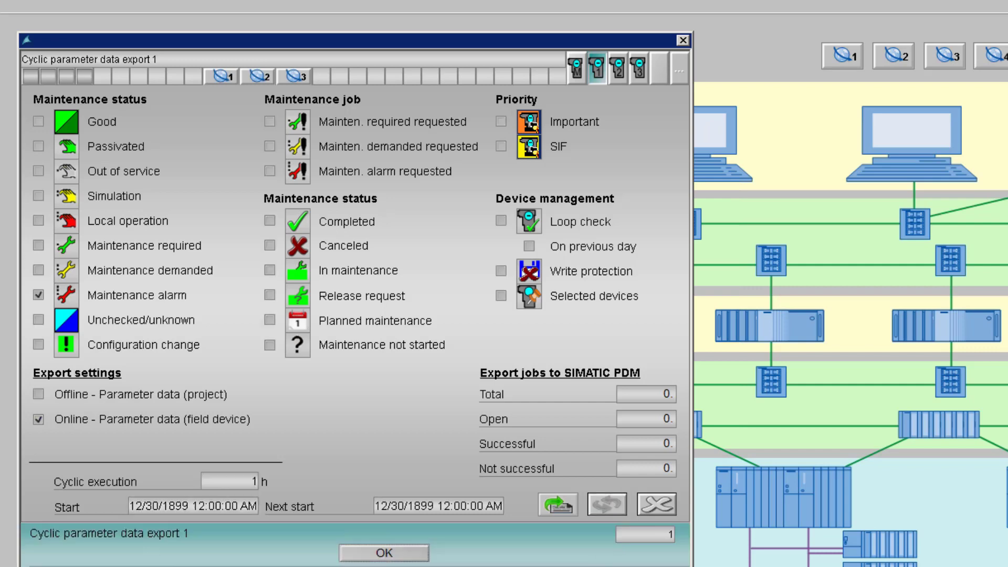
pyautogui.click(381, 554)
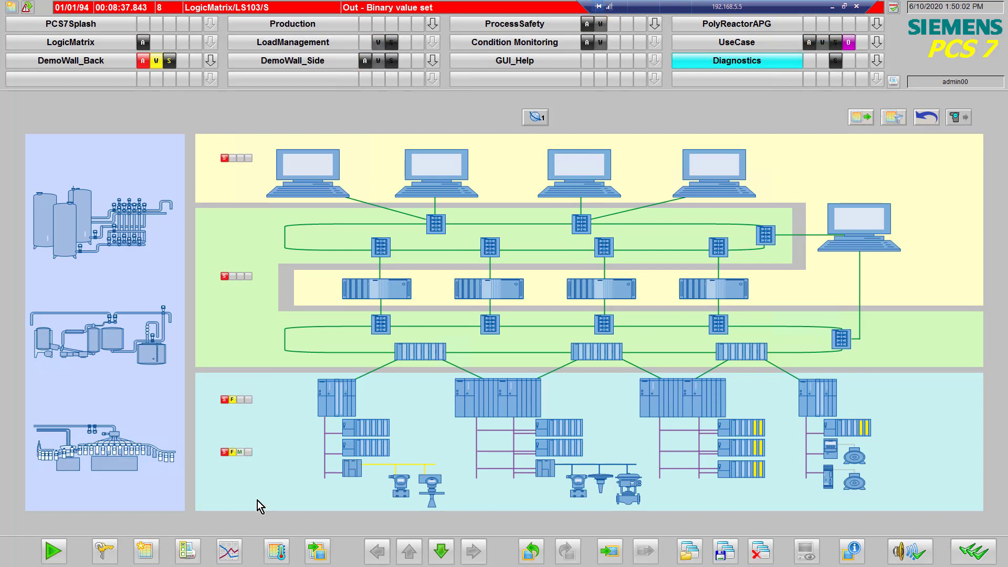
# - Drill into the field device networks and open the PROFINET IO system picture
pyautogui.click(226, 453)
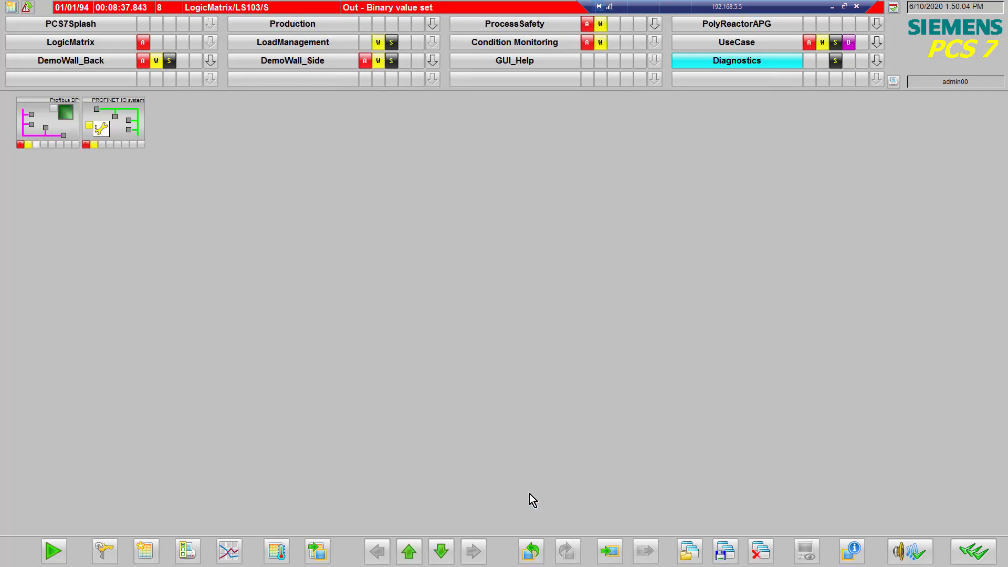
pyautogui.click(88, 148)
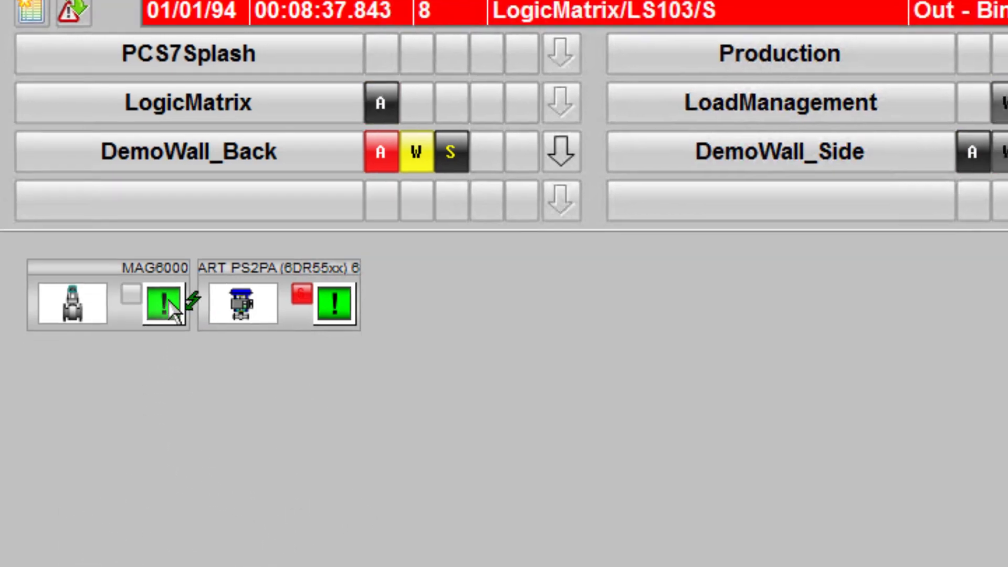
# - Enable 10 min cyclical update and export selection in the MAG6000 diagnostics faceplate
pyautogui.click(165, 317)
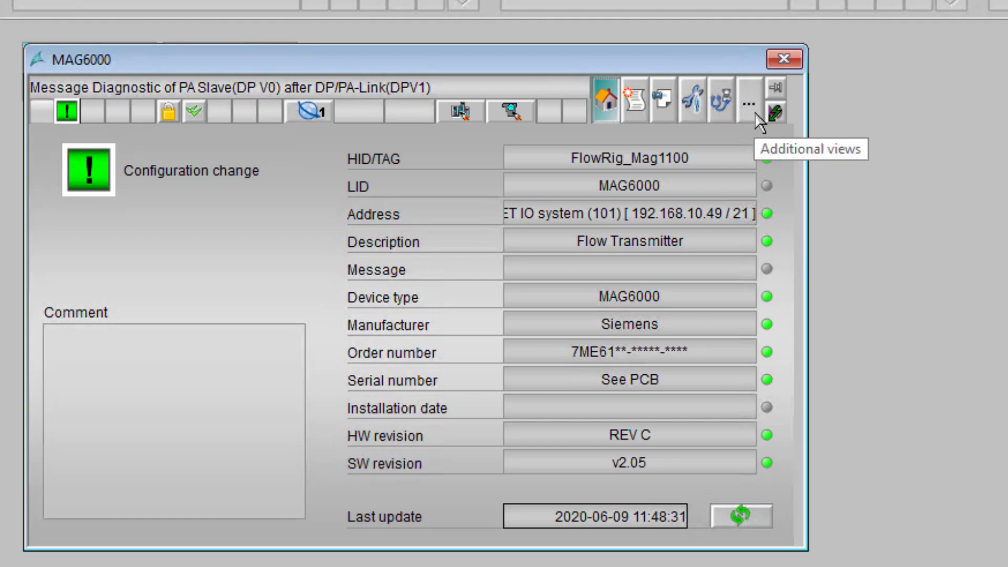
pyautogui.click(722, 101)
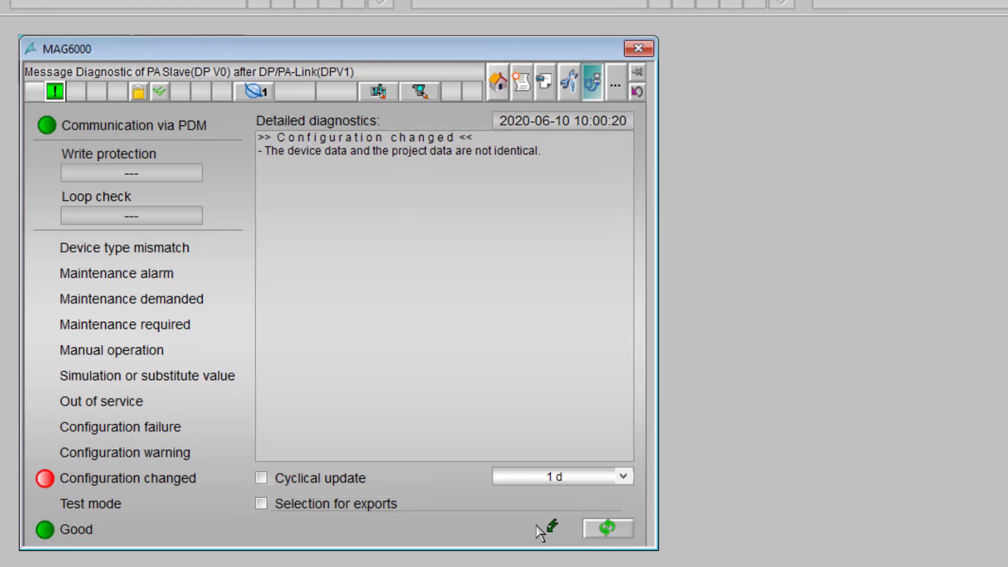
pyautogui.click(624, 476)
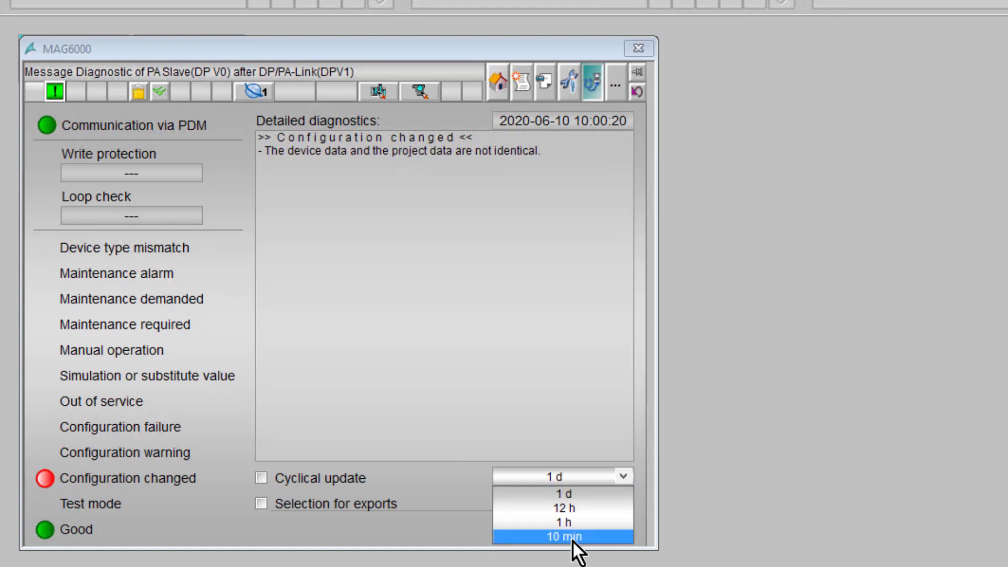
pyautogui.click(573, 537)
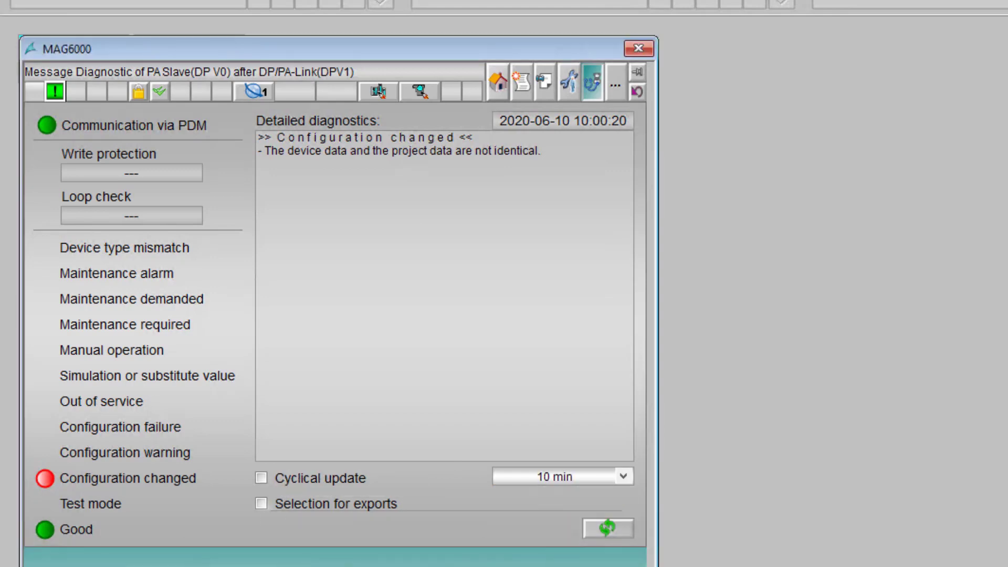
pyautogui.click(261, 478)
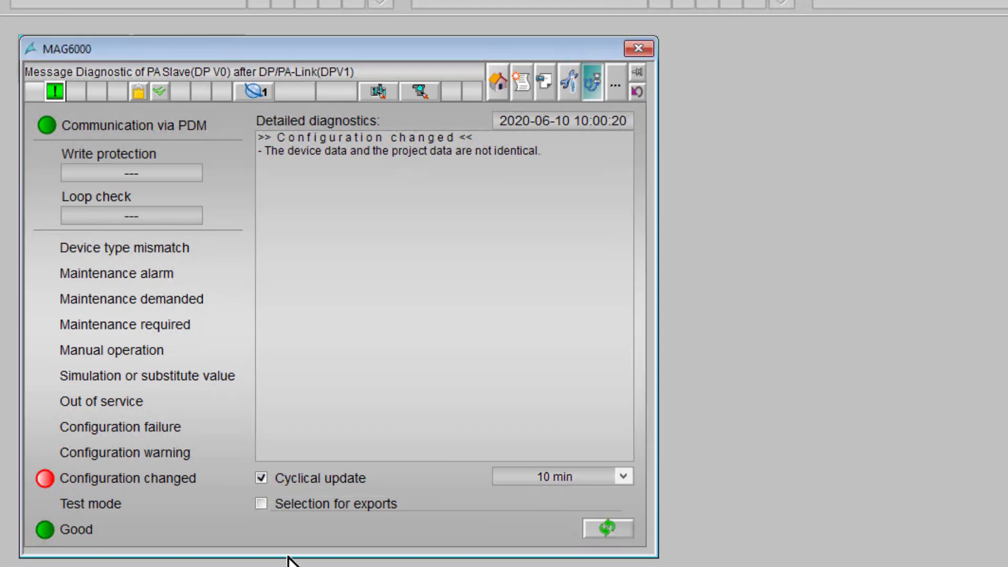
pyautogui.click(261, 504)
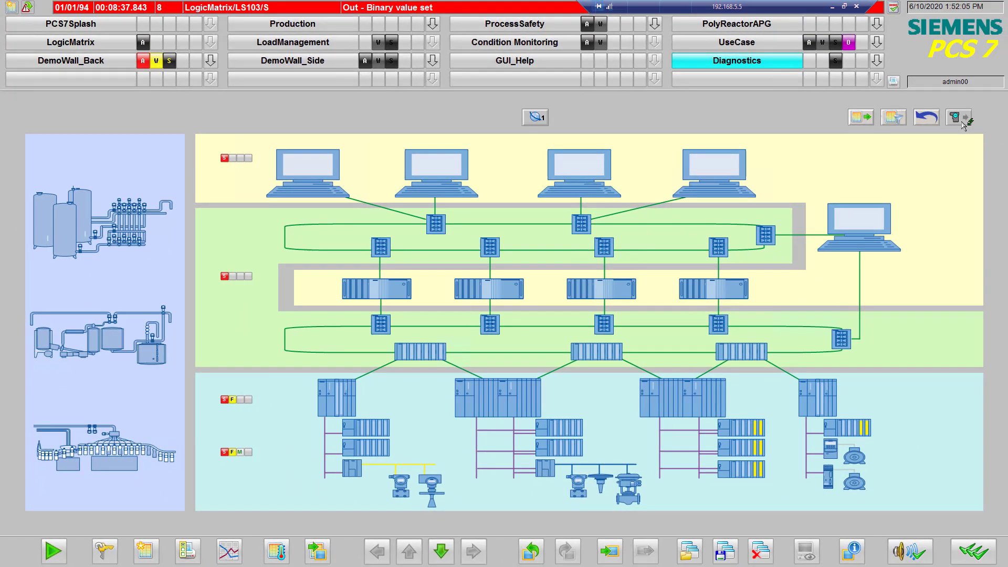
# - Select Group 1 devices in the manual parameter data export settings
pyautogui.click(963, 122)
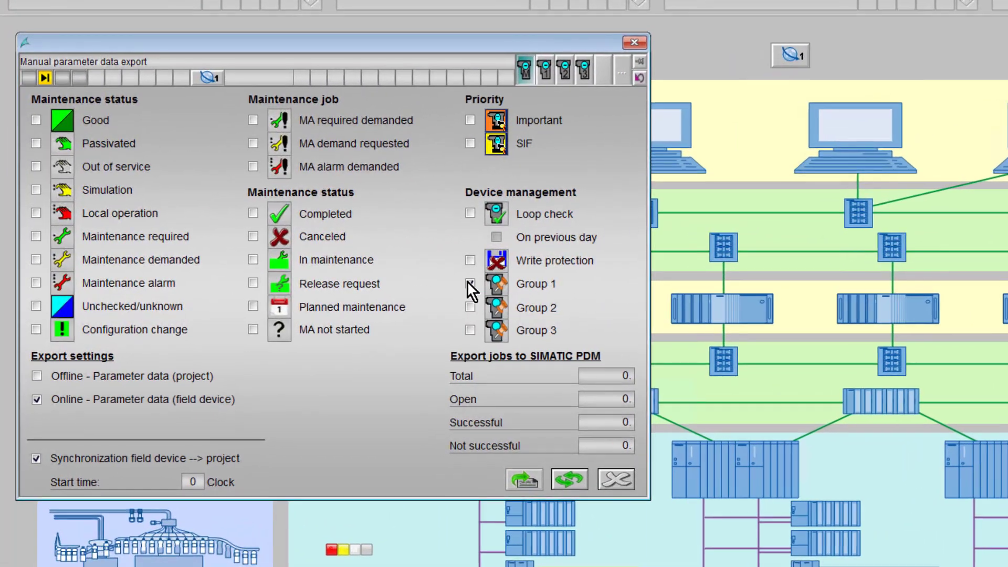
pyautogui.click(319, 272)
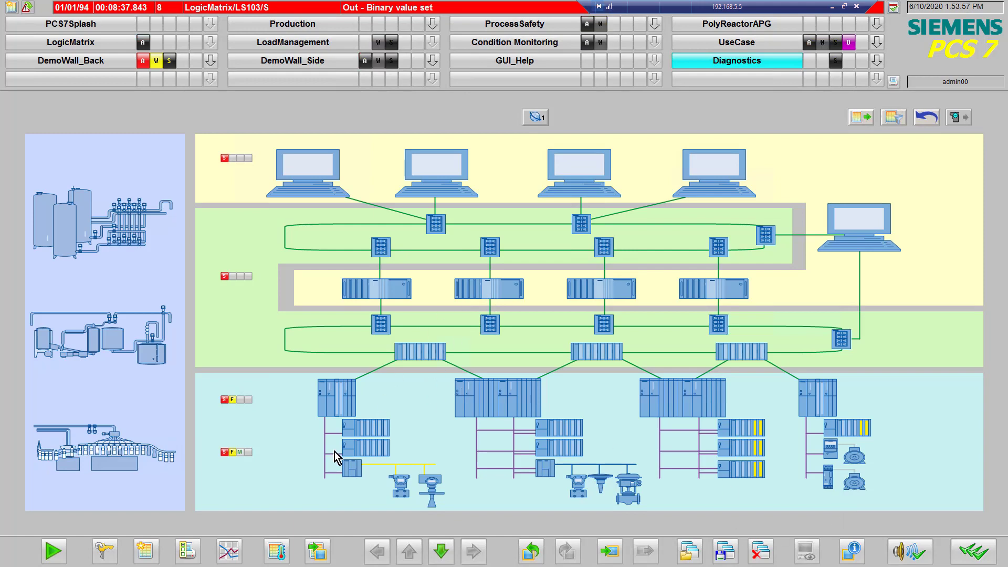
# - Open the SIPART PS2PA faceplate from the Profibus PA field-device network
pyautogui.click(230, 453)
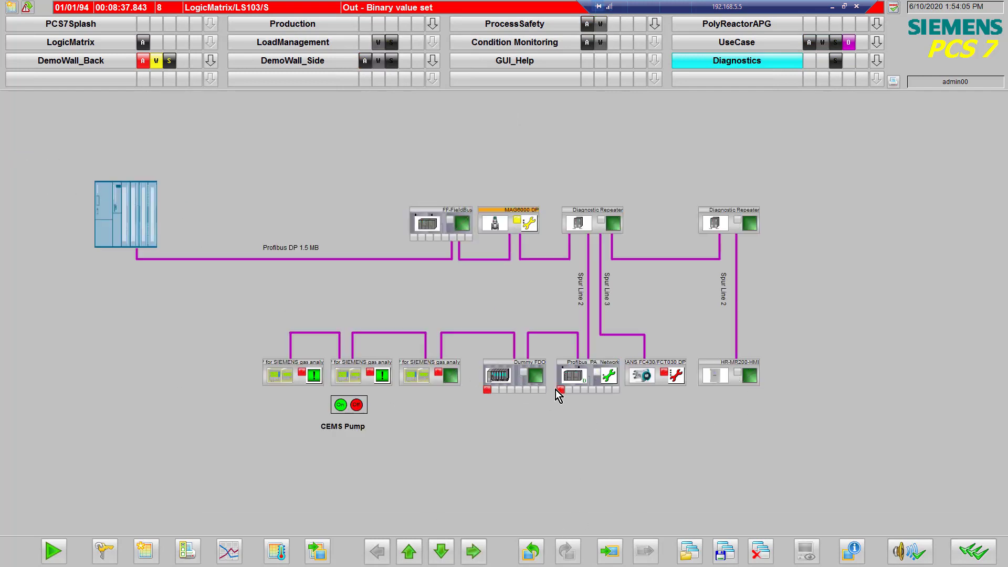
pyautogui.click(560, 391)
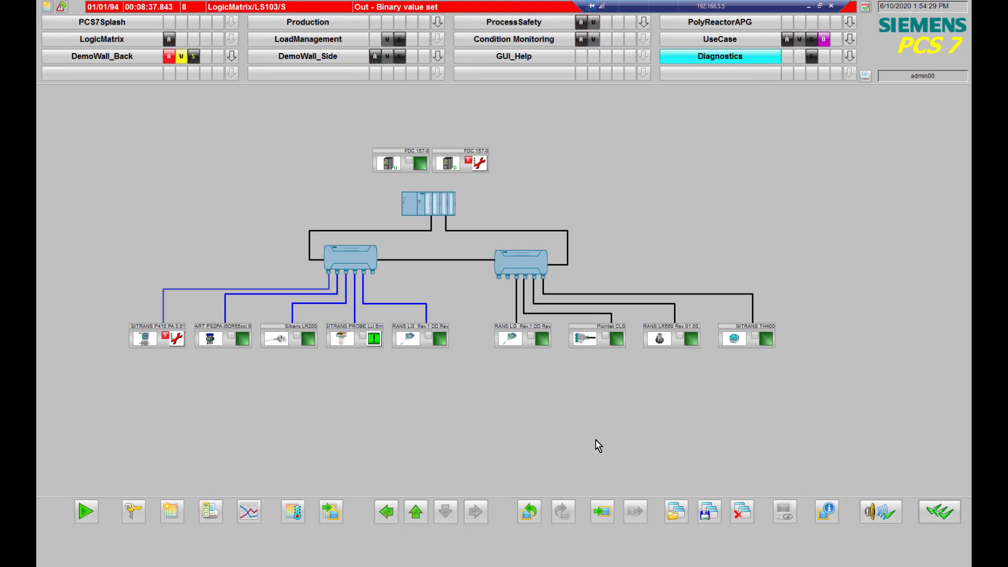
pyautogui.click(250, 341)
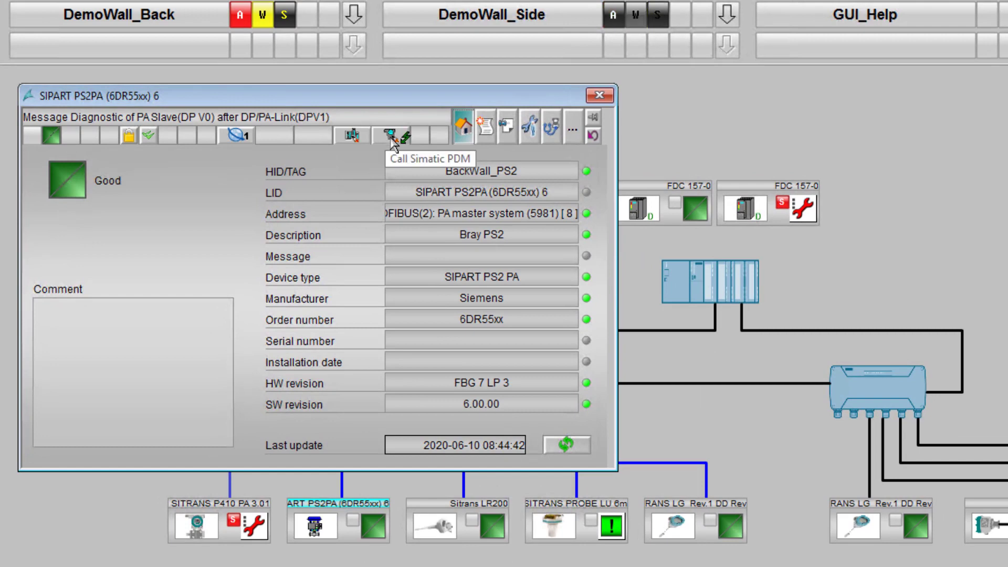
# - Open BackWall_PS2 in SIMATIC PDM and expand its SIPART PS2 PA parameter groups
pyautogui.click(391, 137)
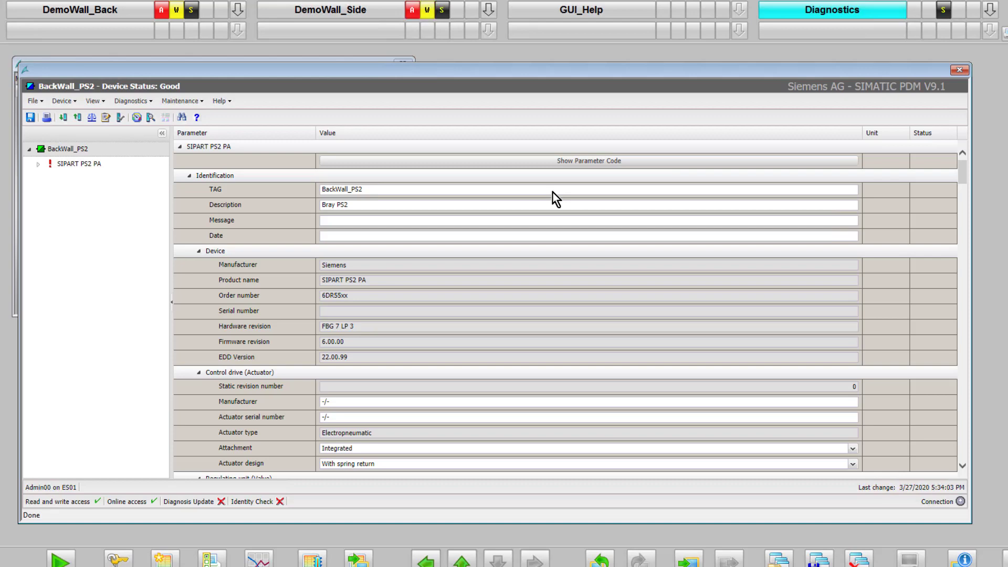
pyautogui.click(39, 165)
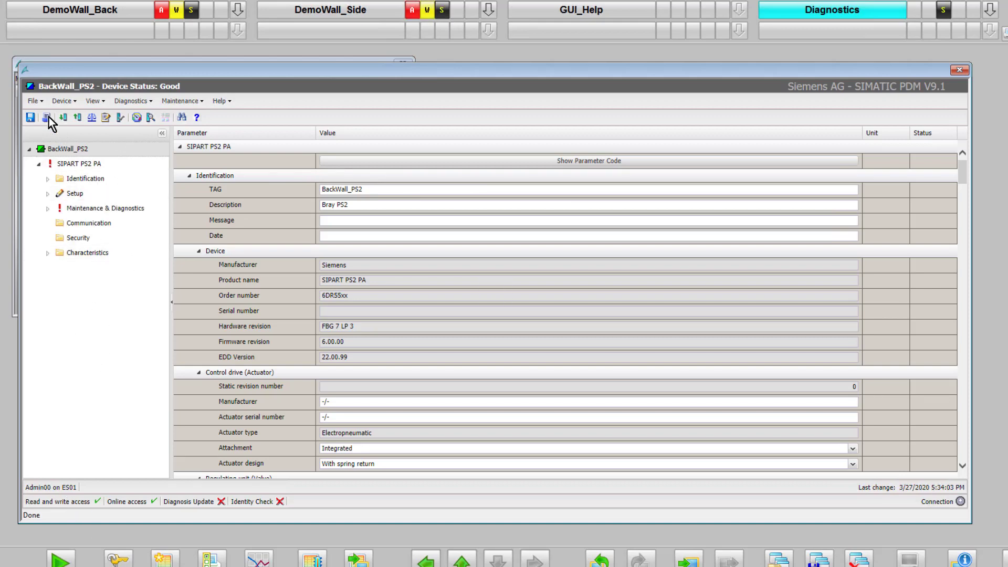
pyautogui.click(60, 103)
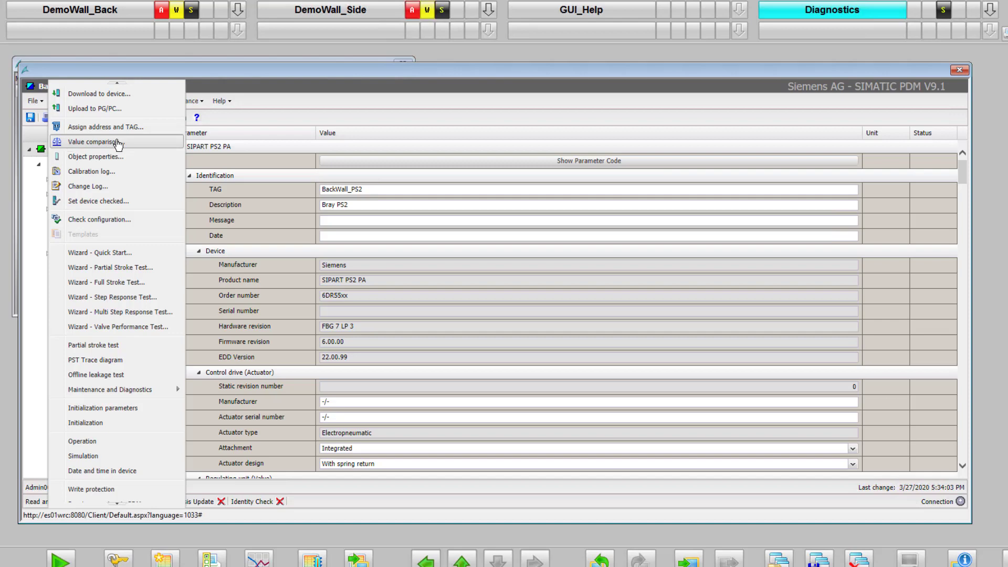
pyautogui.click(119, 141)
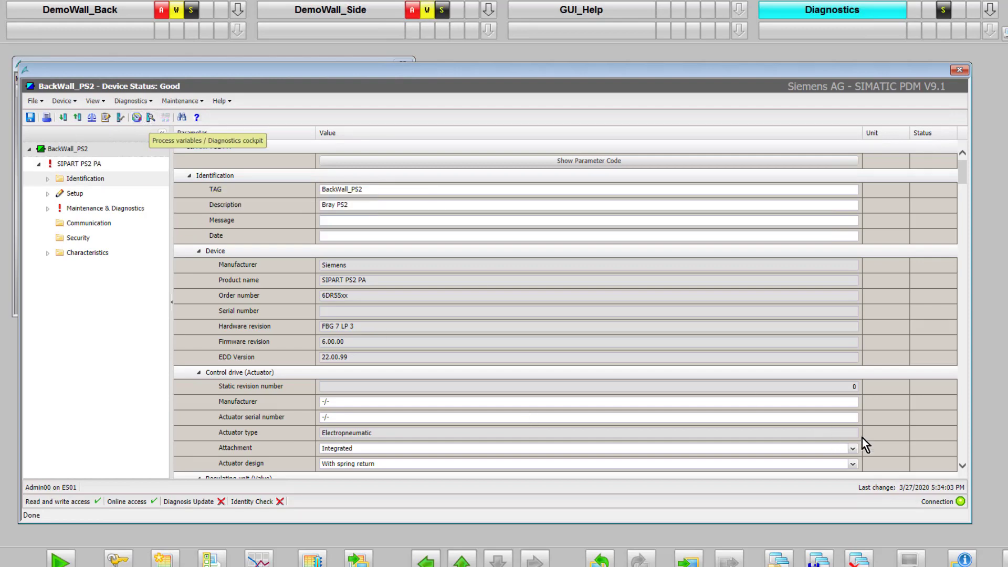
pyautogui.click(136, 118)
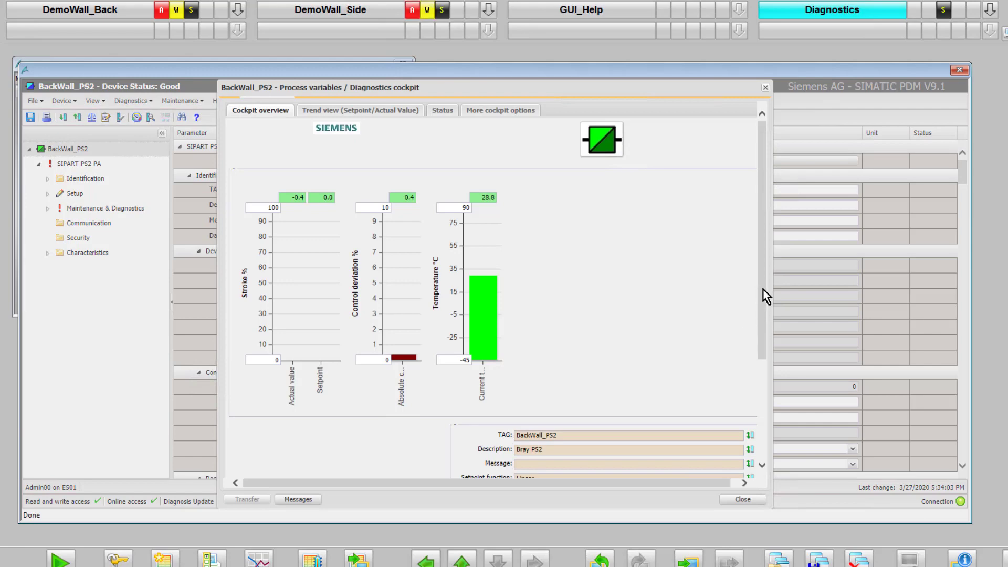
pyautogui.moveTo(764, 290); pyautogui.dragTo(784, 464)
pyautogui.moveTo(783, 342); pyautogui.dragTo(765, 210)
pyautogui.click(740, 499)
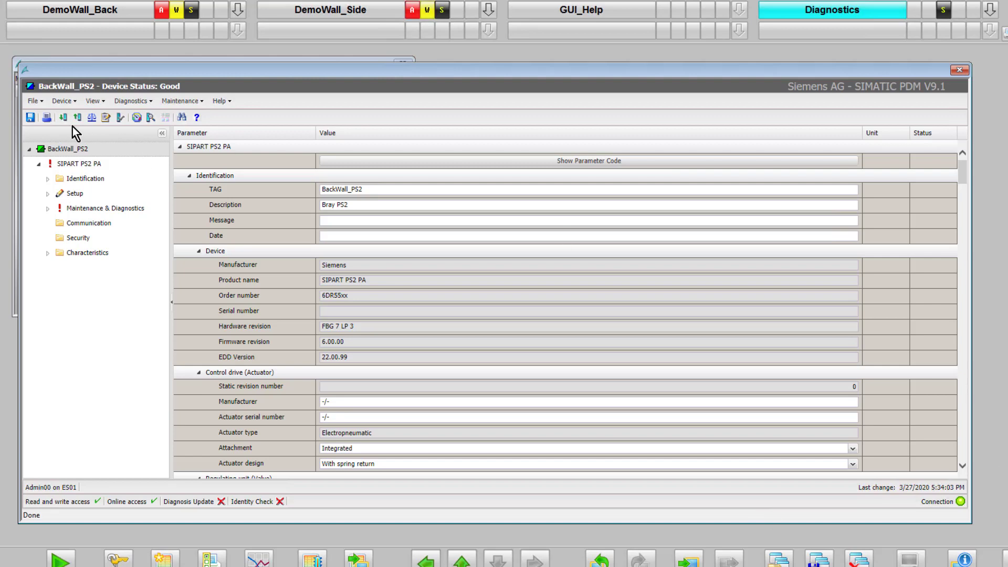
# - Close the BackWall_PS2 PDM window and the SIPART PS2PA faceplate
pyautogui.click(960, 70)
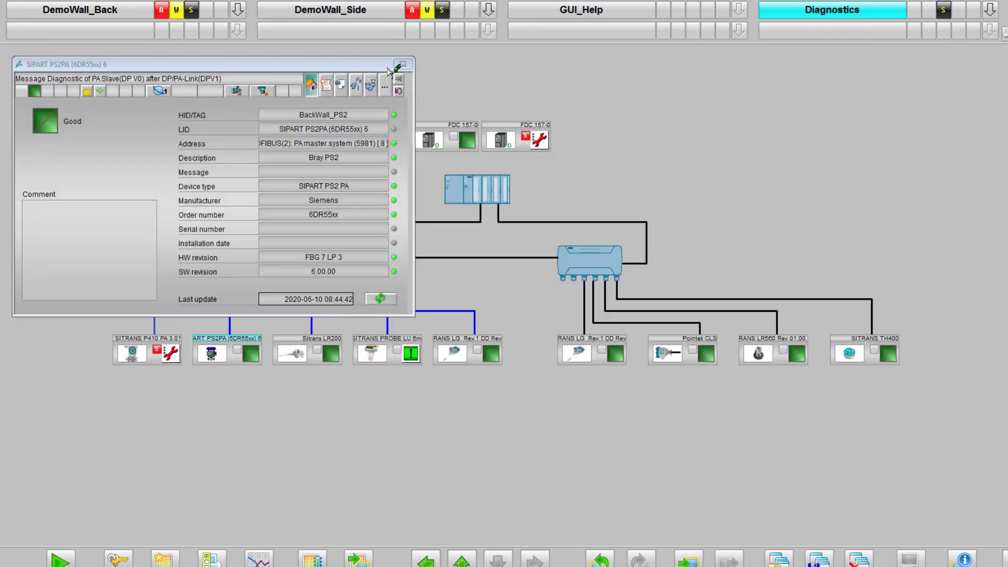
pyautogui.click(402, 64)
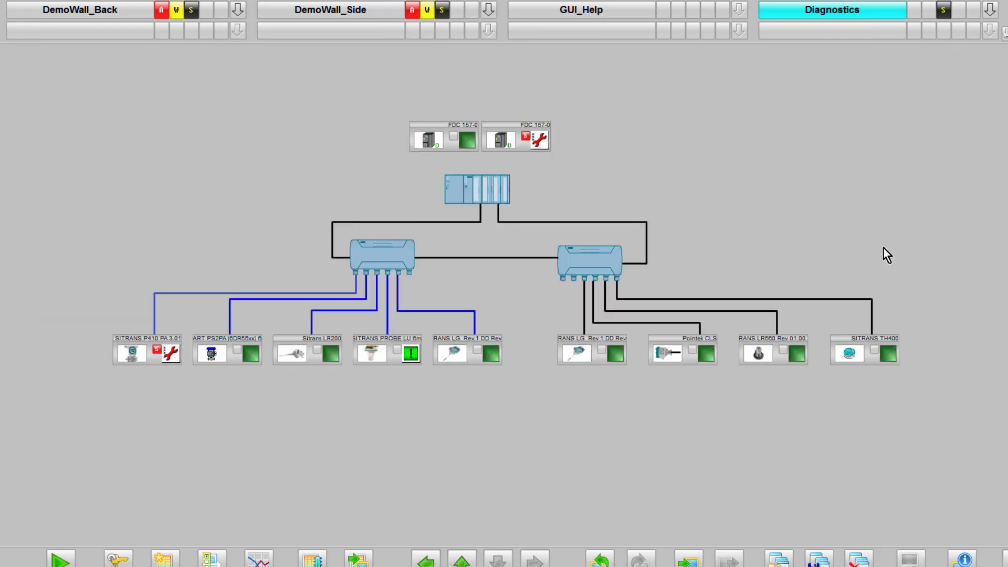